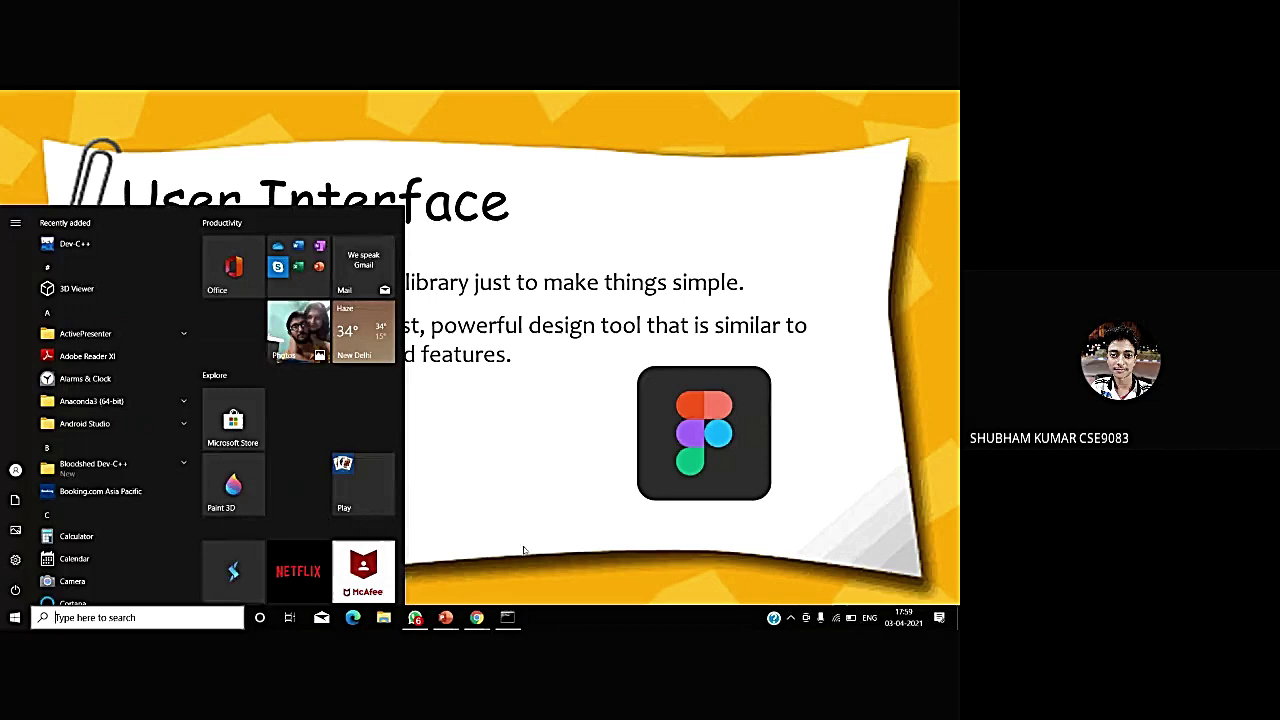
- Unmute the microphone in the Google Meet call, then return to the full-screen slideshow
mouse_move(477, 617)
click(435, 595)
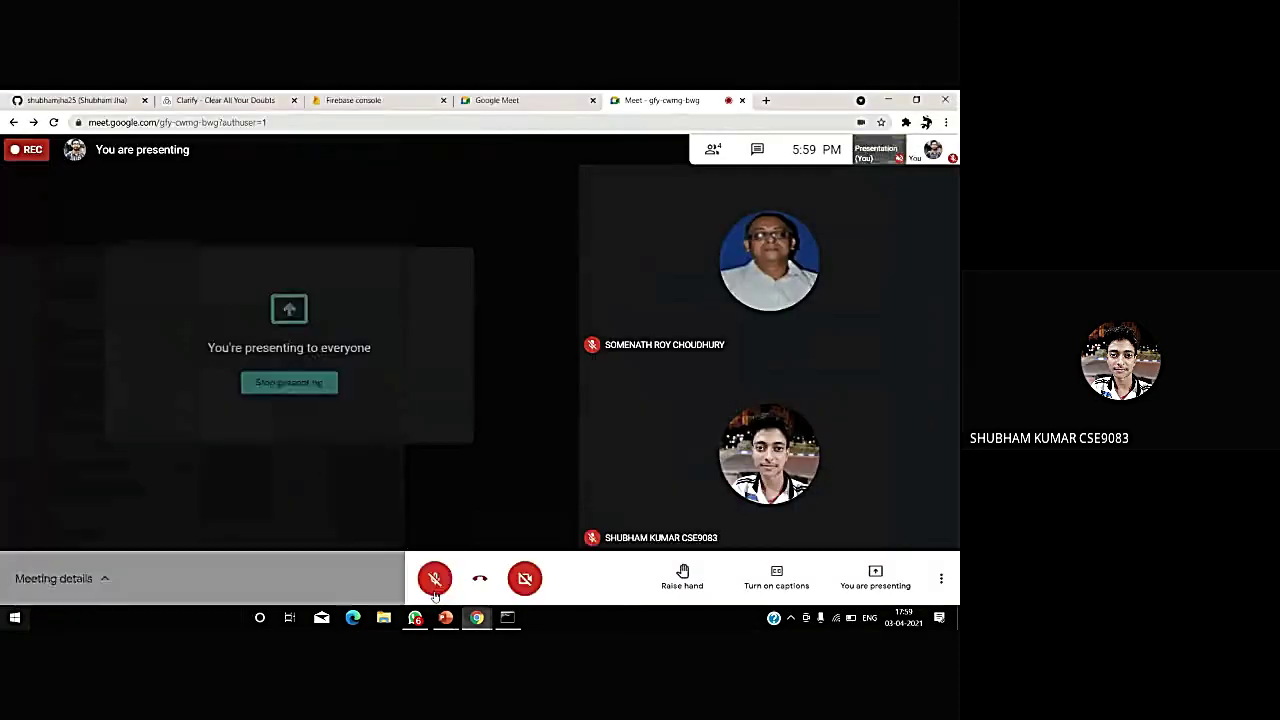
click(435, 580)
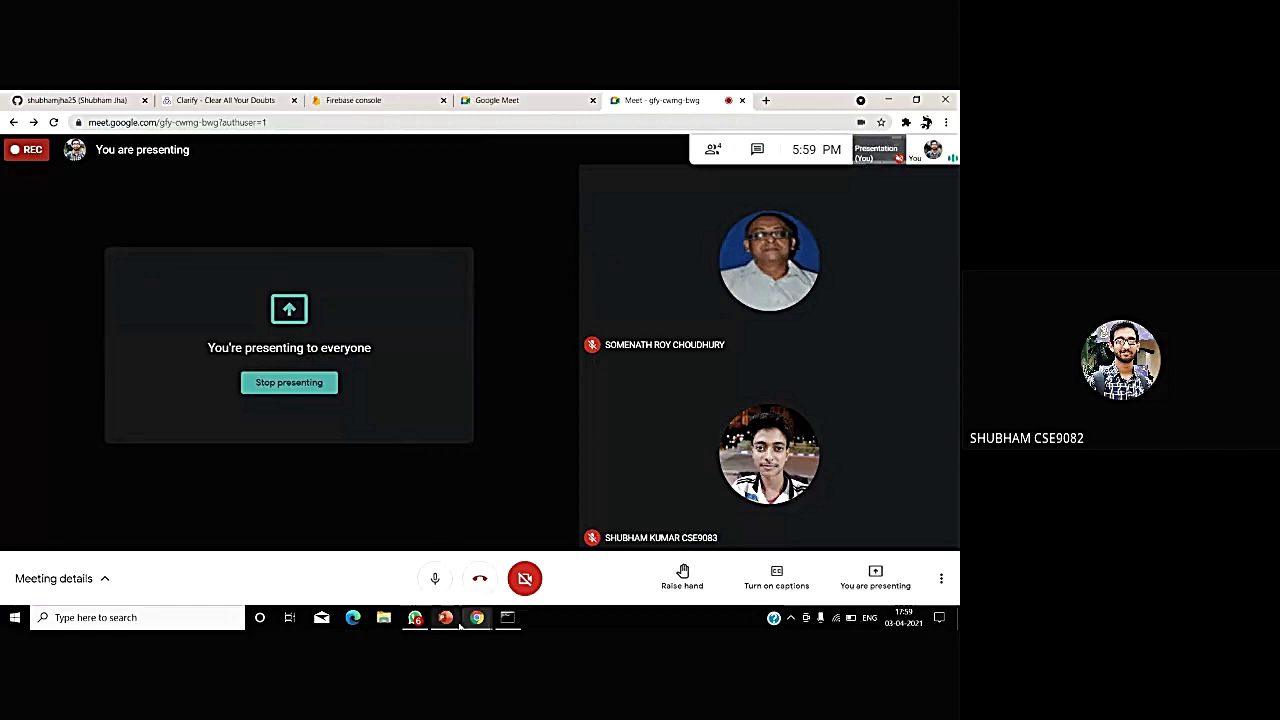
mouse_move(459, 622)
click(497, 556)
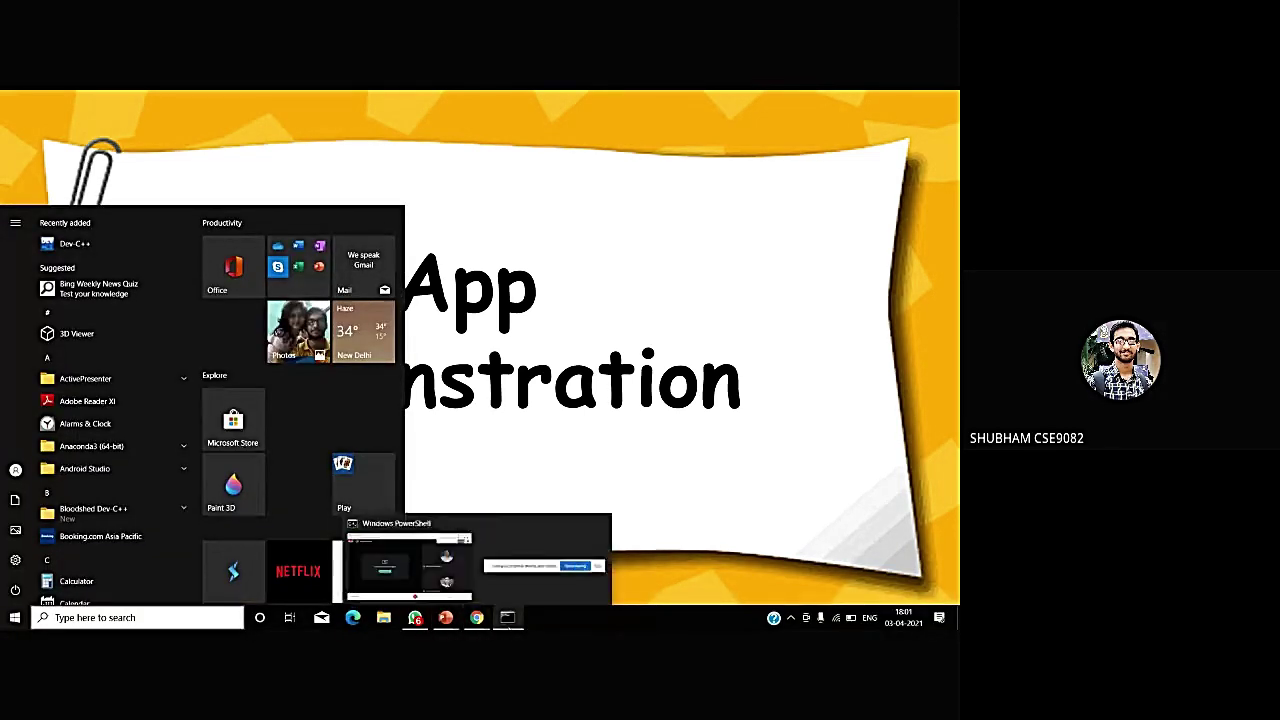
- Check the dev server's compile warnings in PowerShell, then bring the Google Meet window forward
click(507, 618)
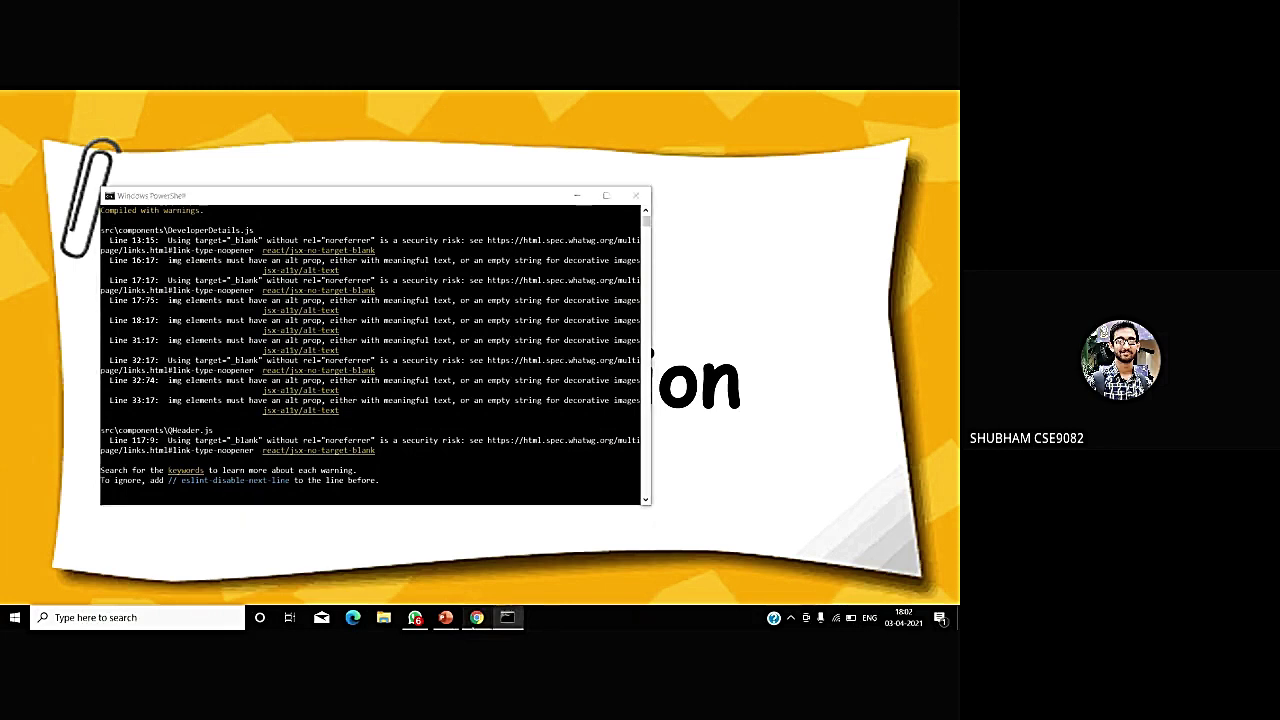
mouse_move(477, 617)
click(433, 597)
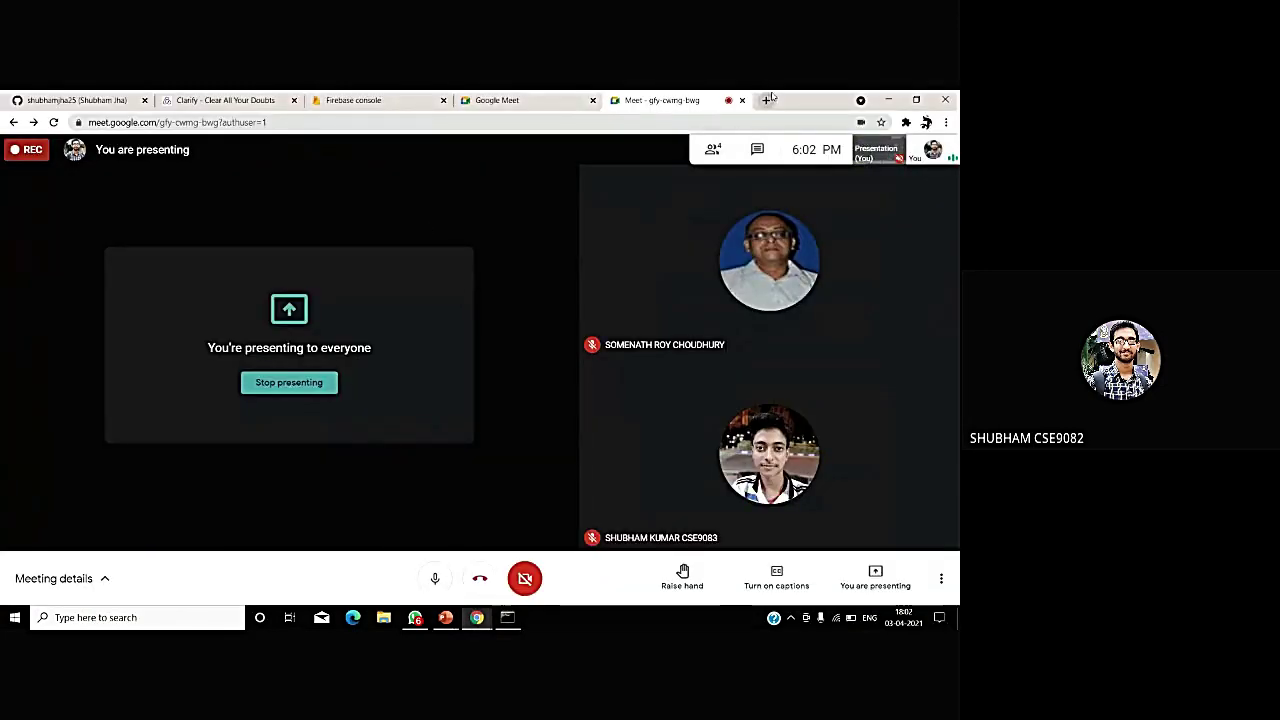
- Open a new tab and load the Clarify app at localhost:3000
click(765, 100)
text(localhost:5000)
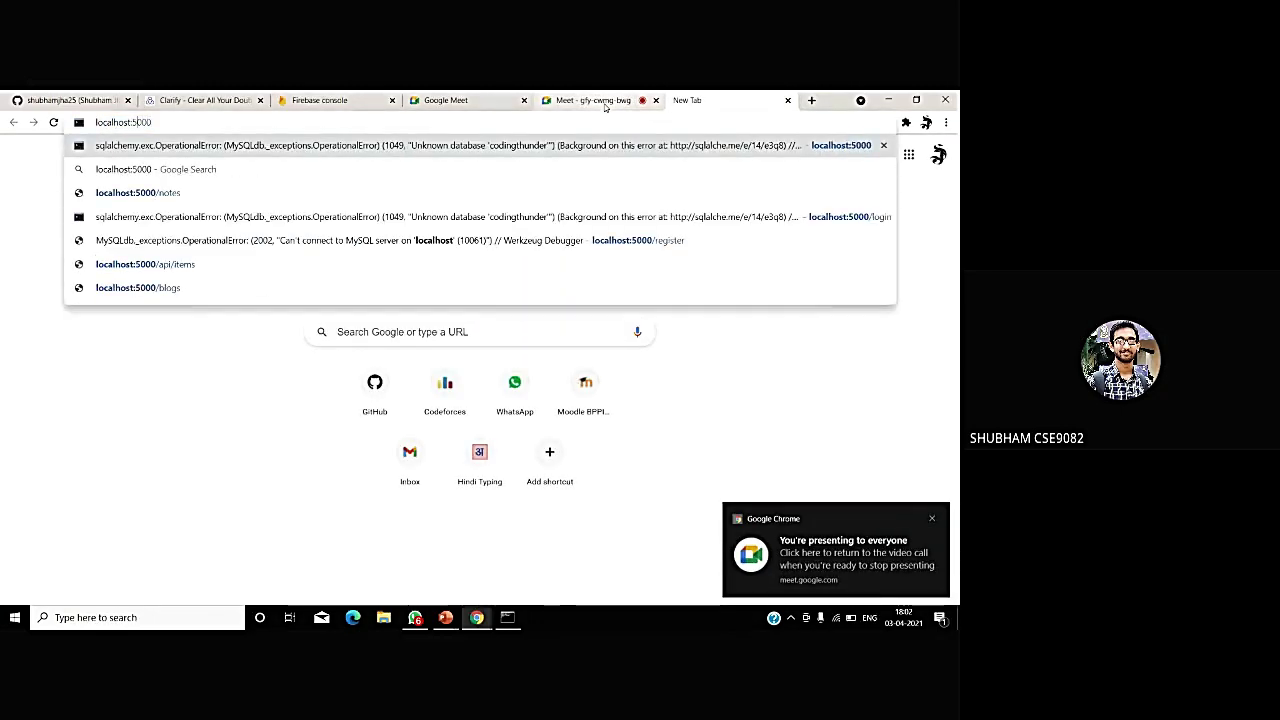
key(BackSpace)
key(BackSpace)
key(BackSpace)
key(BackSpace)
text(3)
key(Return)
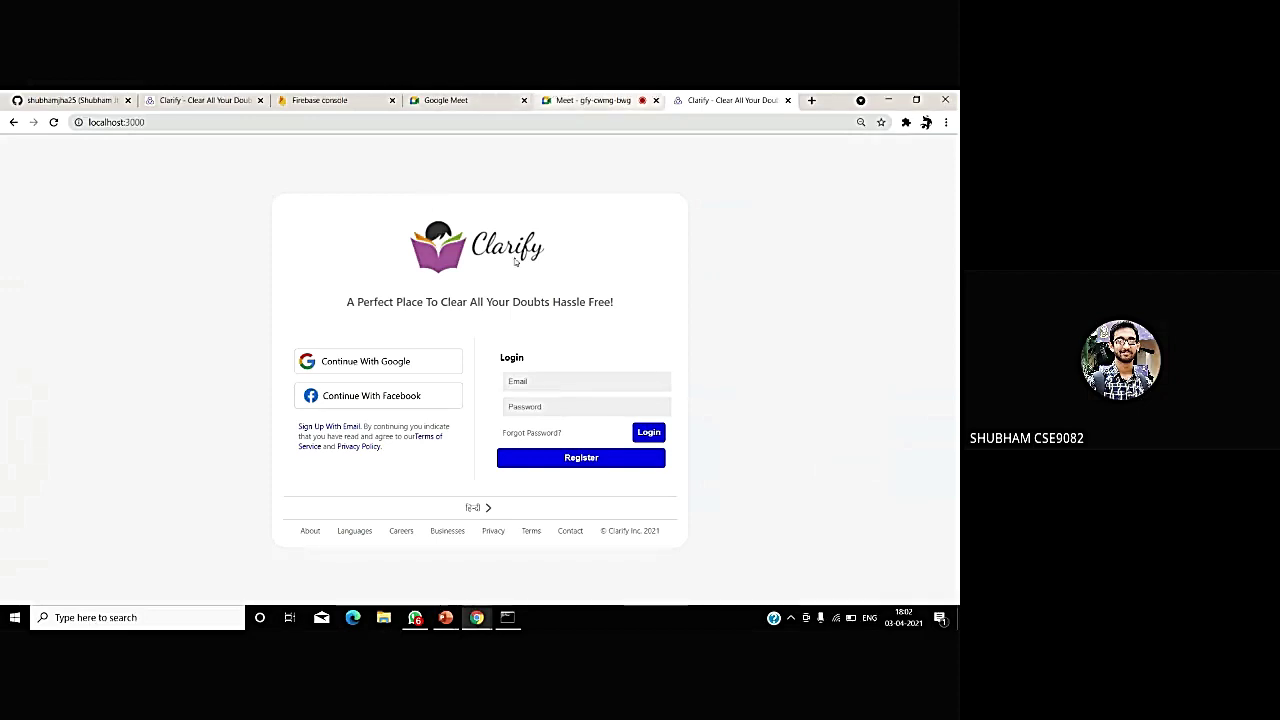
- Register a new Clarify account with an e-mail address and password
click(523, 376)
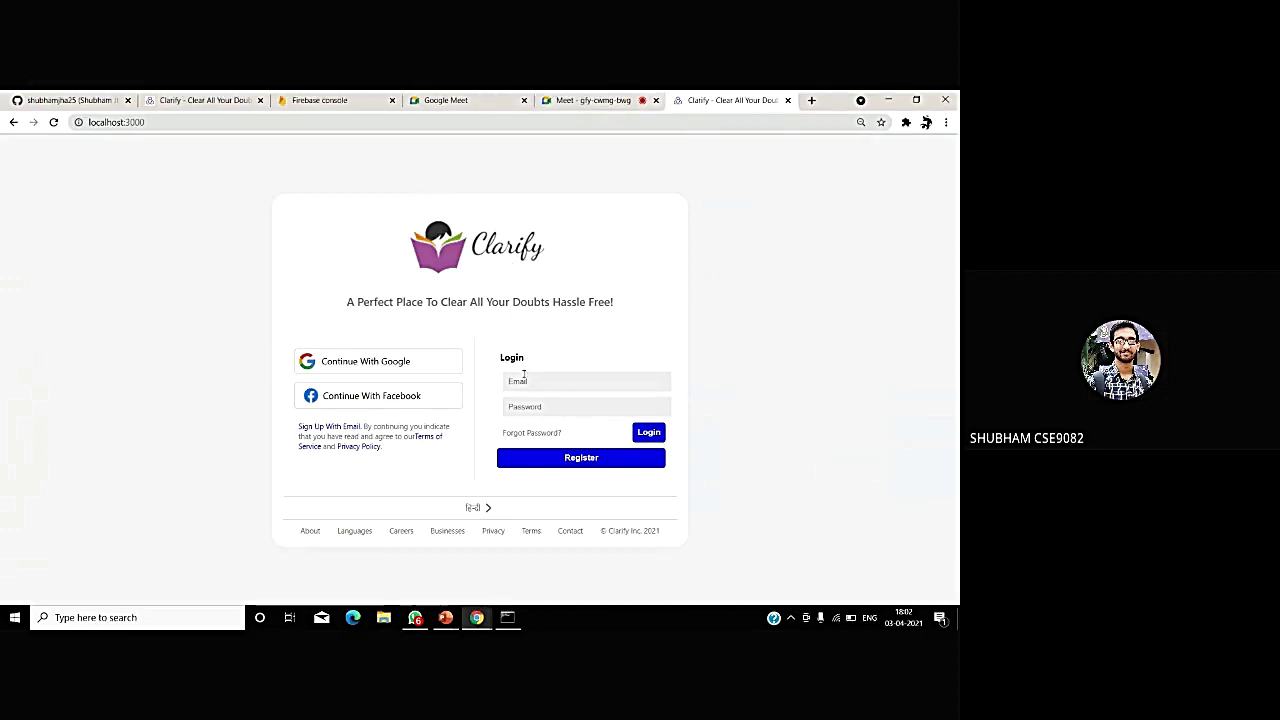
text(johndoe@gmail.com)
click(512, 408)
text(12345)
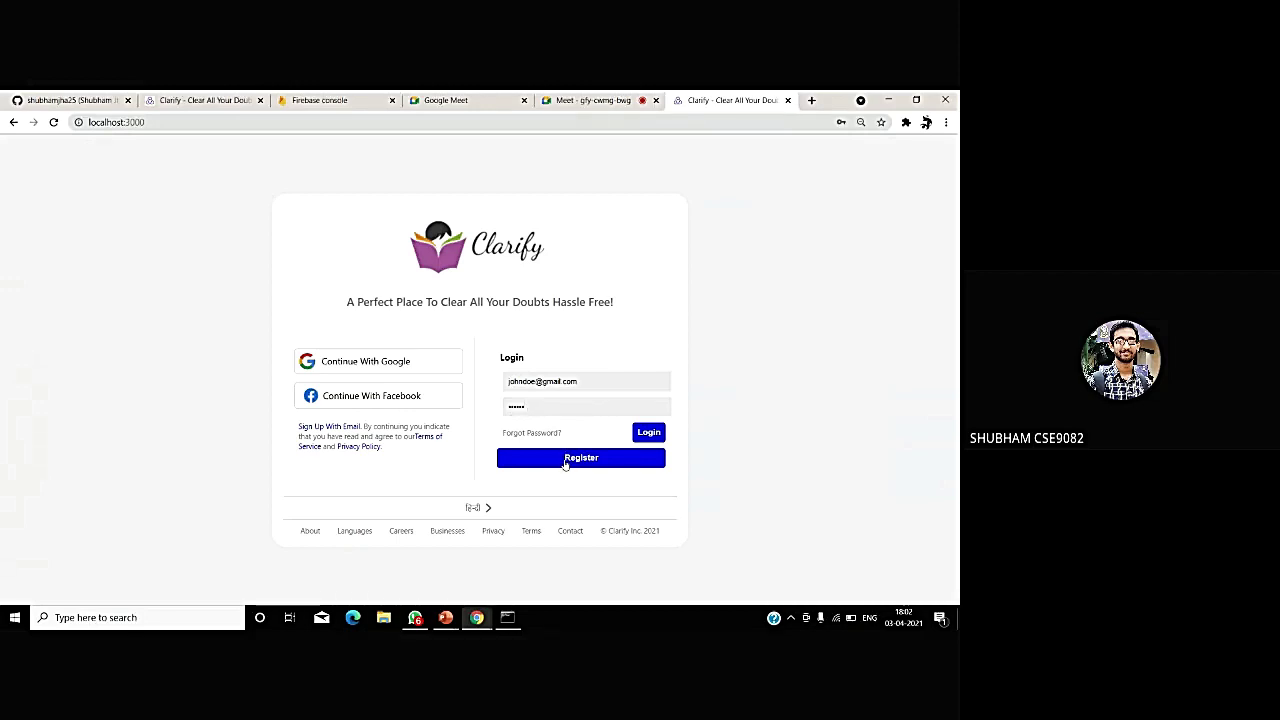
click(565, 458)
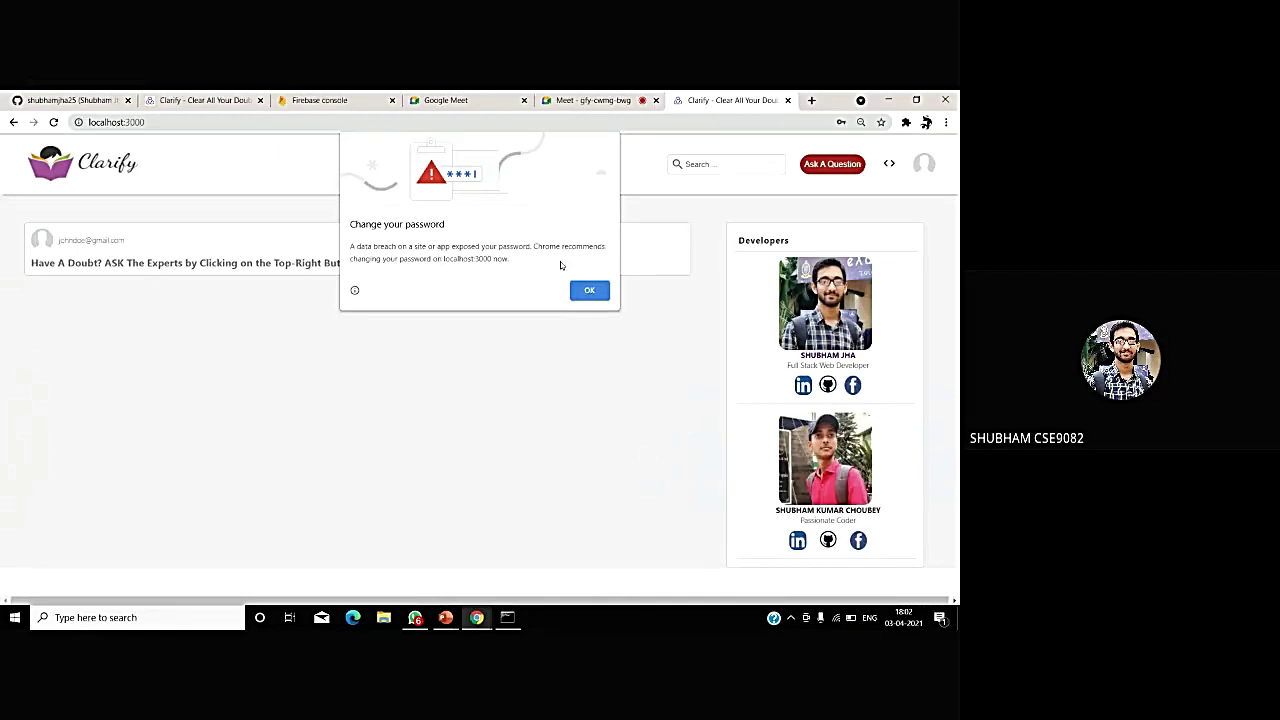
- Dismiss Chrome's breached-password warning dialog
click(588, 290)
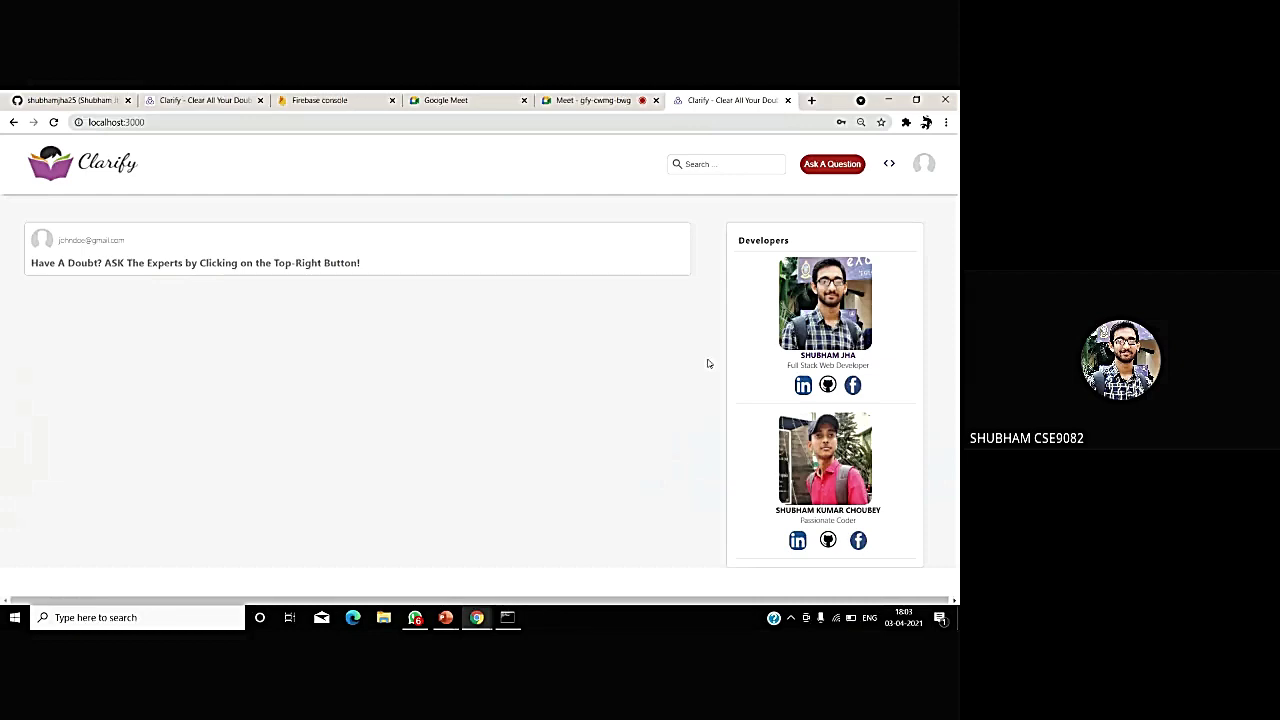
- Post the question 'Should I Learn PHP in 2021?' and highlight its posting timestamp
click(817, 174)
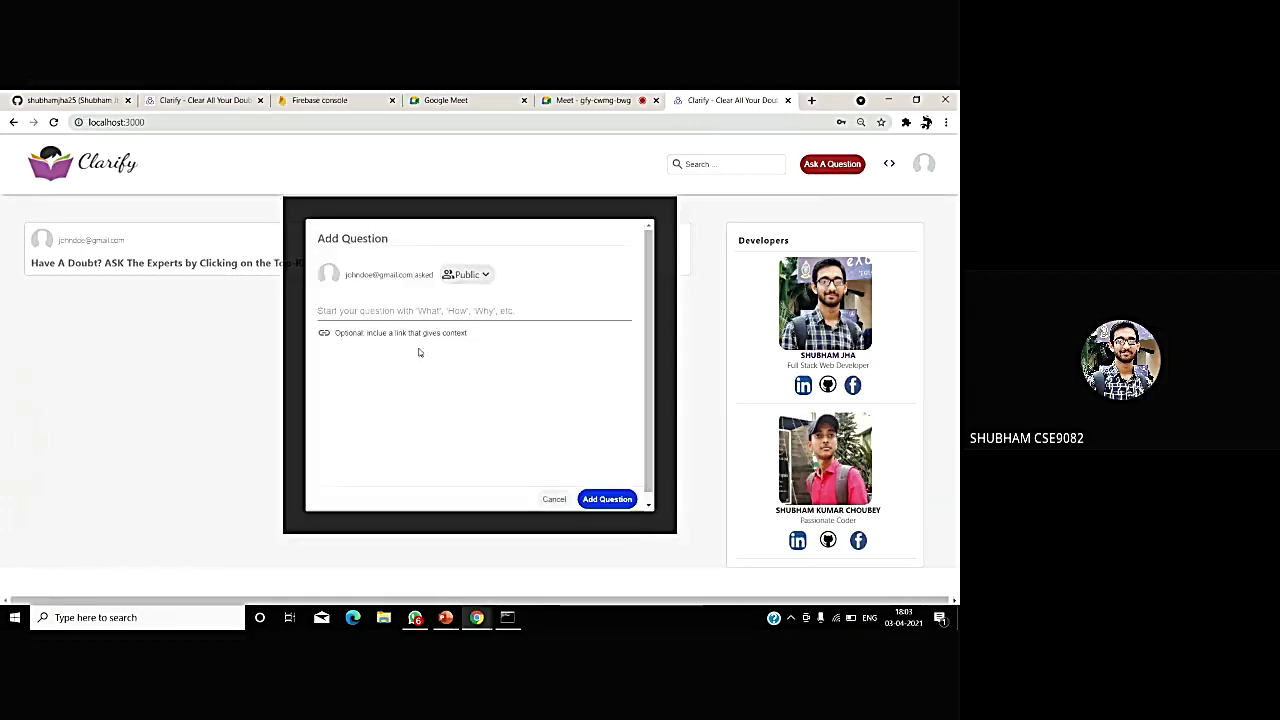
click(408, 306)
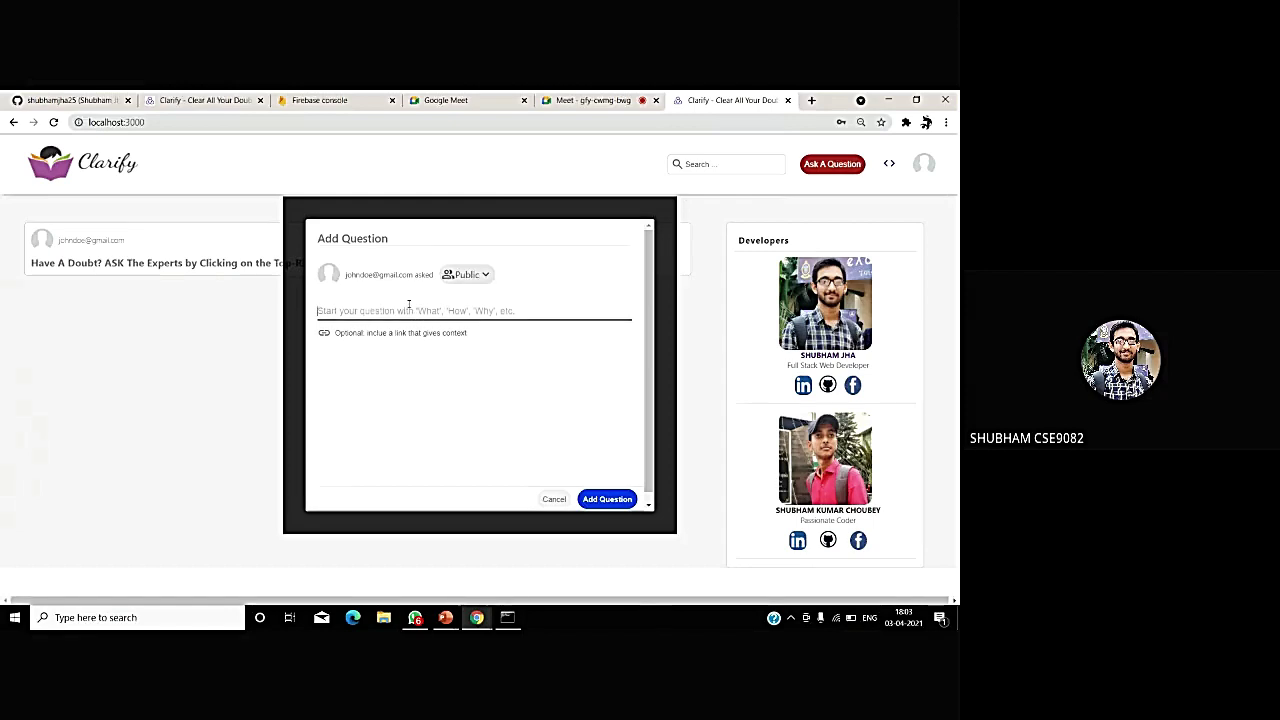
text(Should )
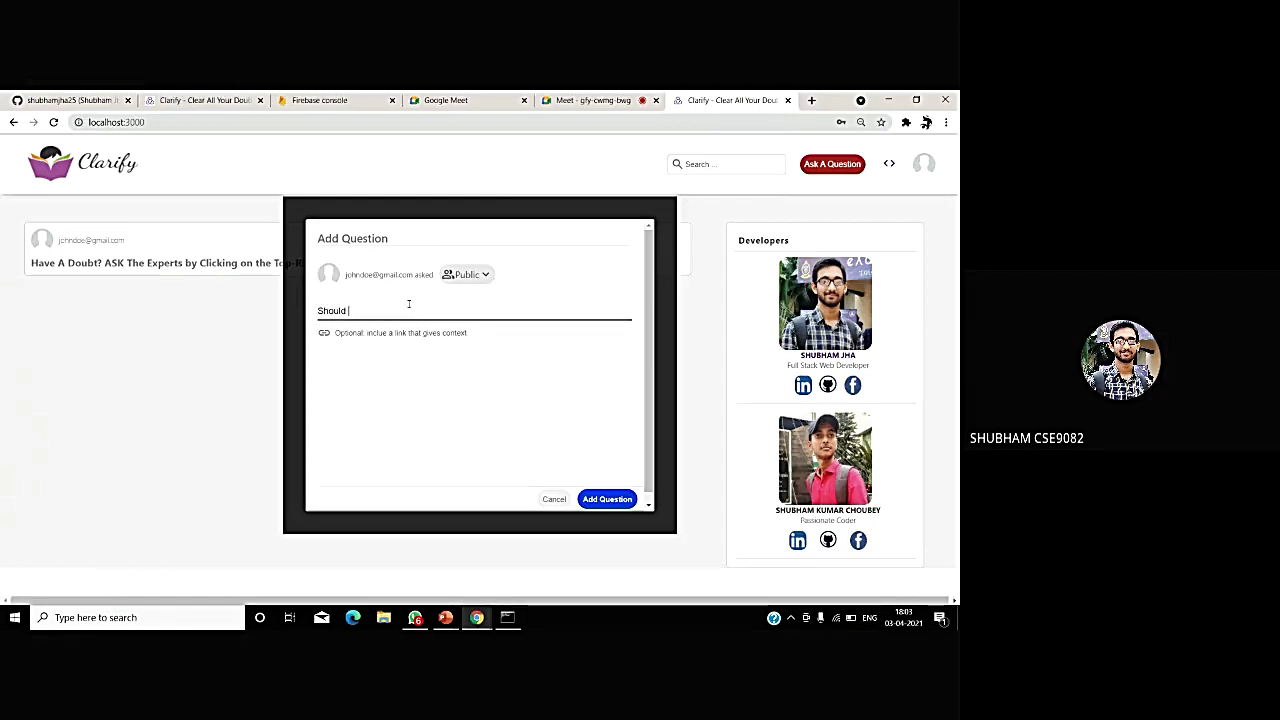
text(I Learn PHP in 2021?)
click(605, 502)
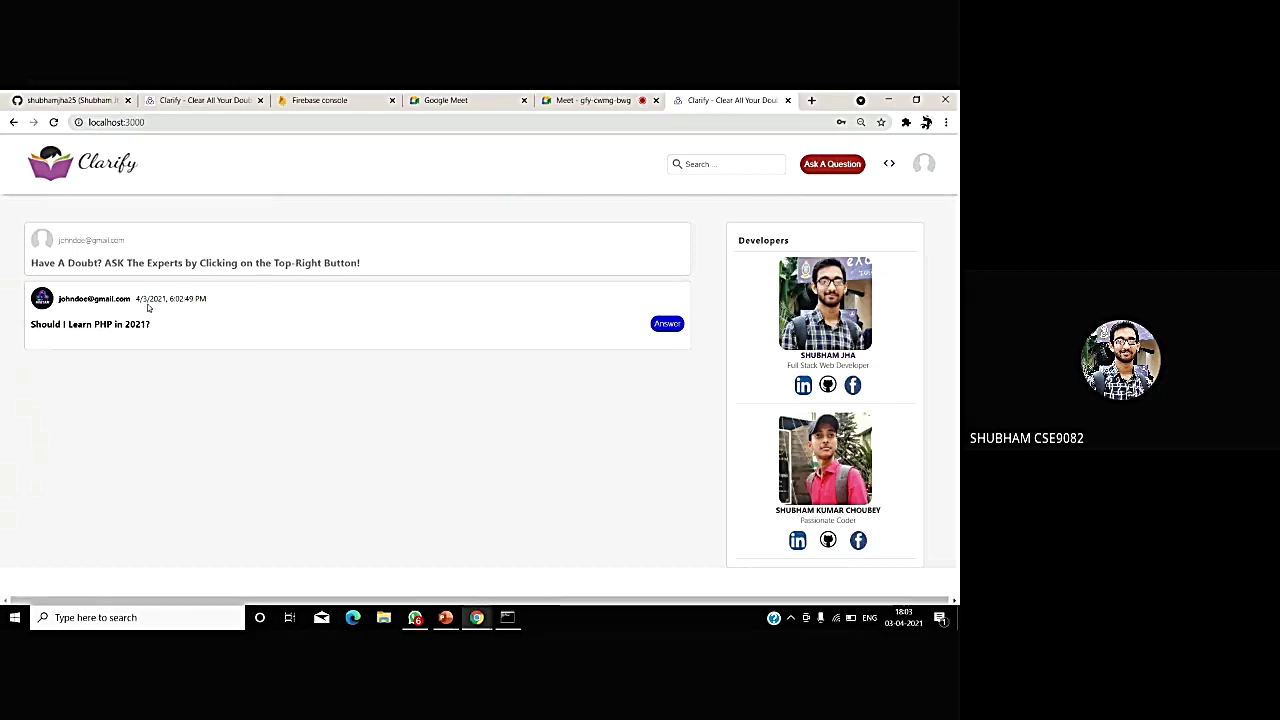
drag(136, 298, 187, 299)
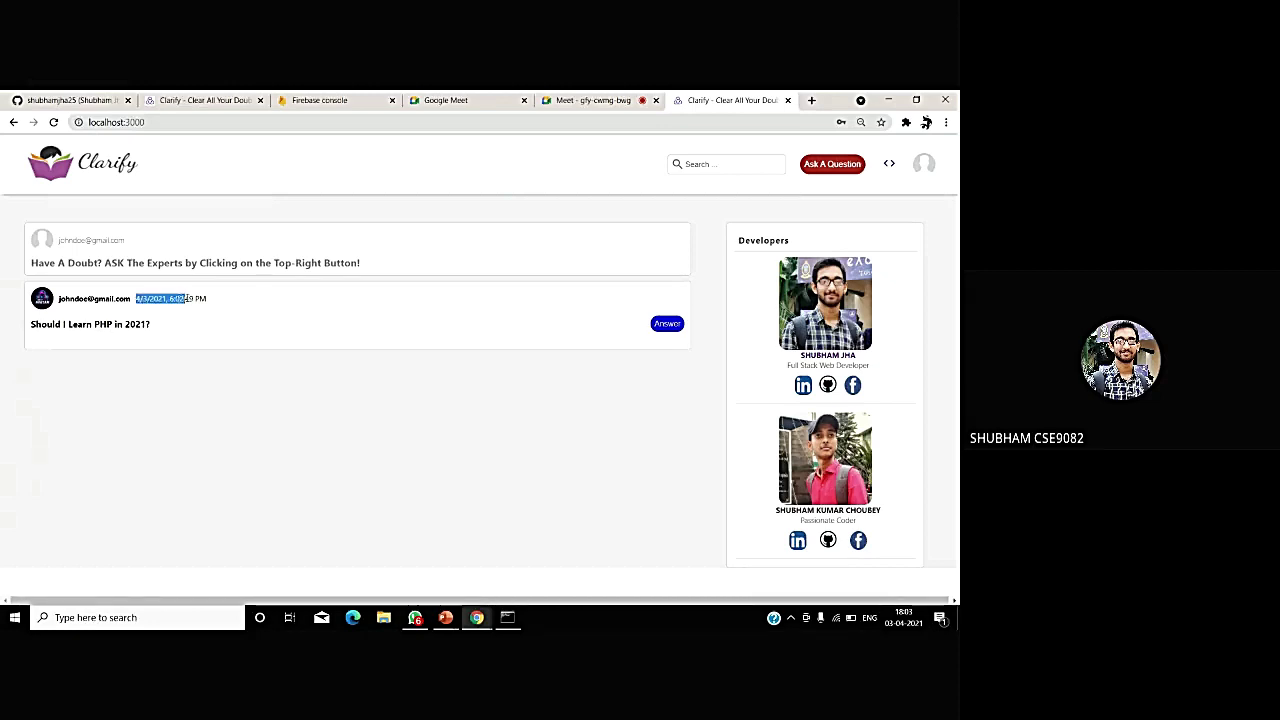
click(231, 402)
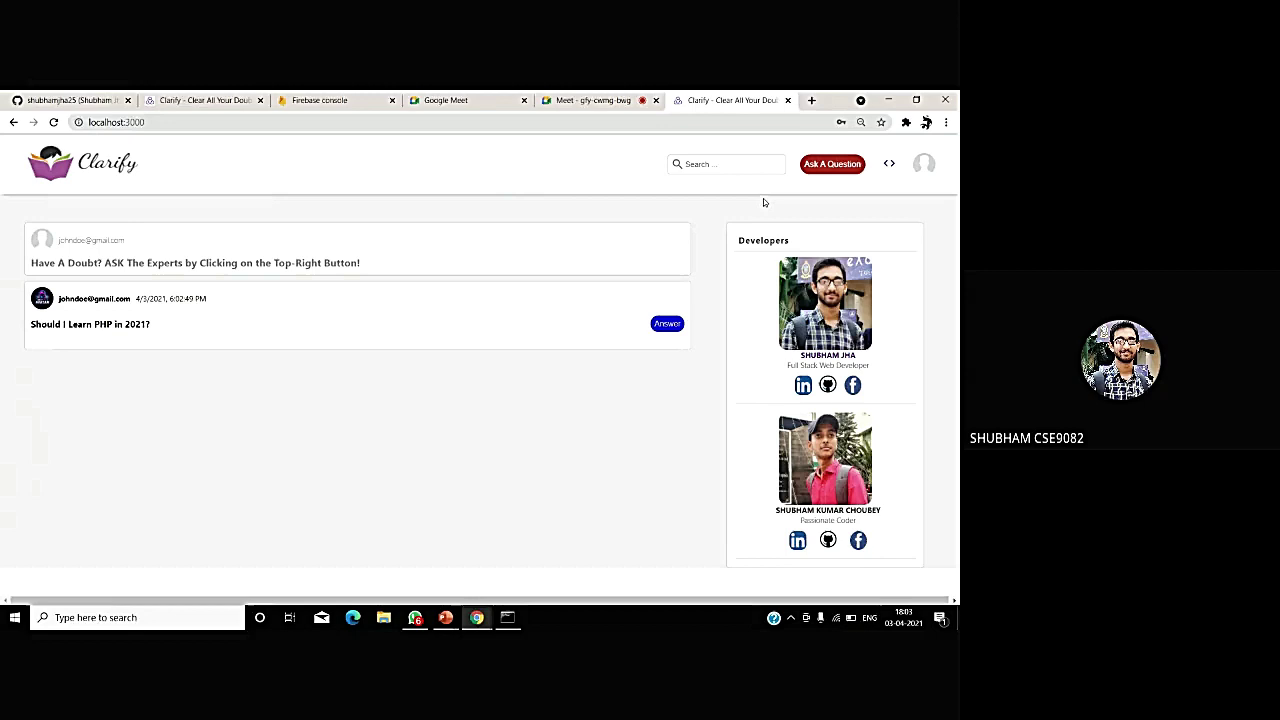
- Sign out, register a second account with an e-mail and password, and highlight its e-mail
click(925, 162)
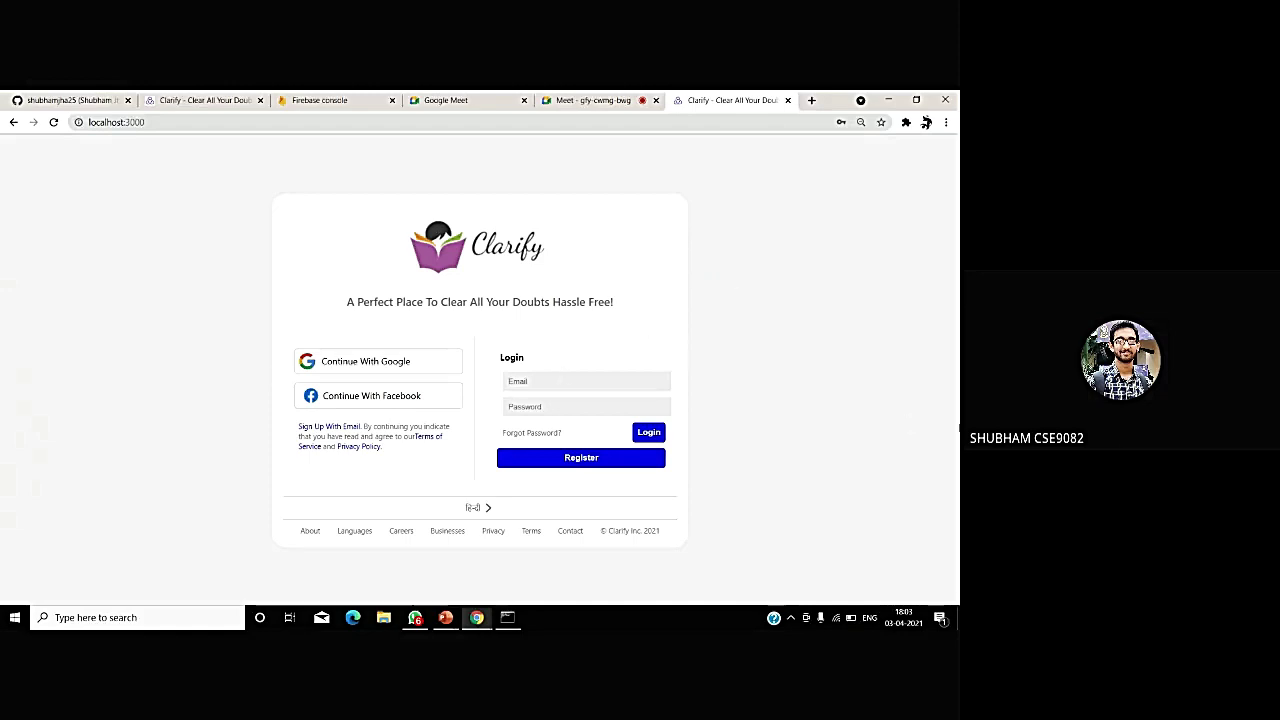
text(test01@gmail.com)
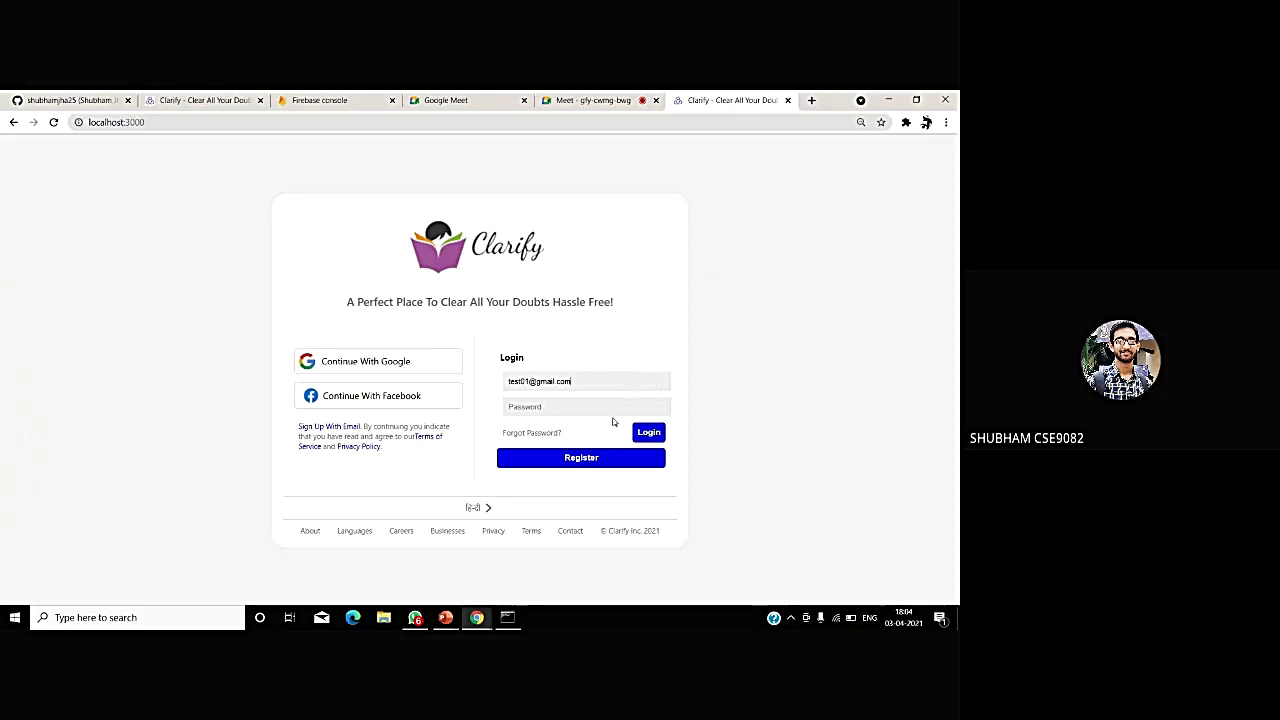
text(1)
click(588, 457)
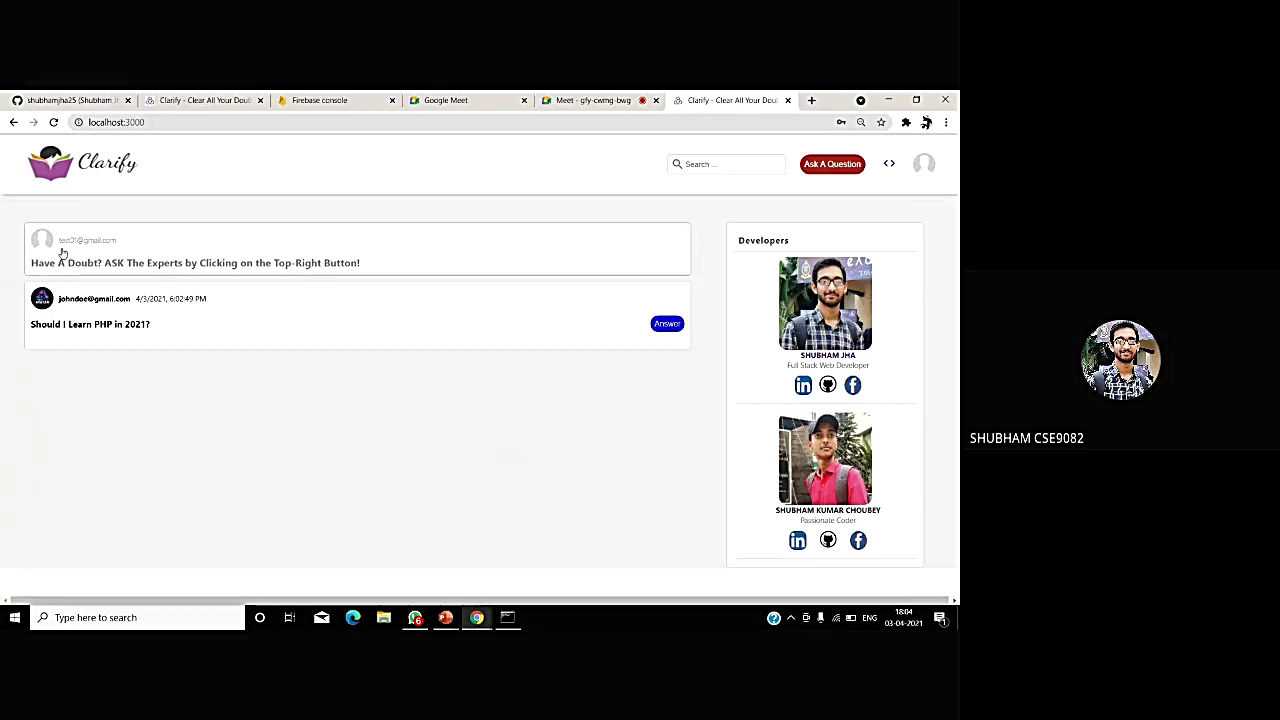
drag(62, 252, 85, 262)
click(84, 261)
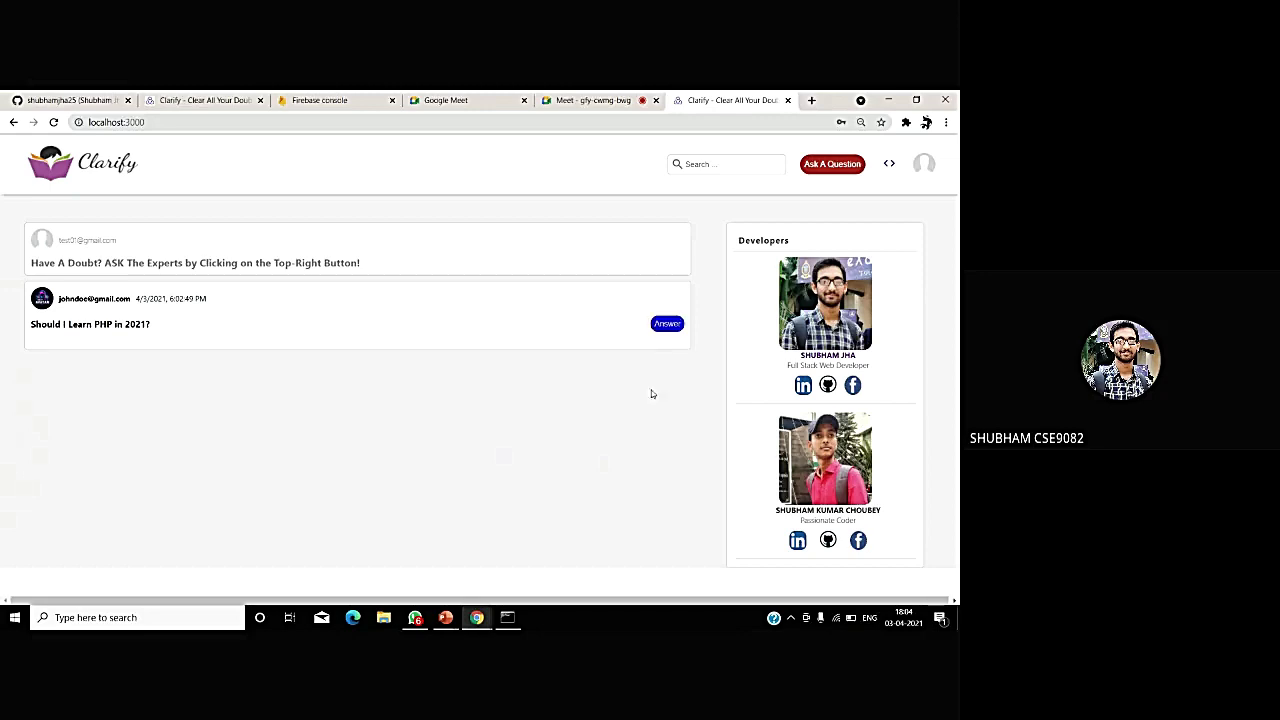
- Answer the PHP question with 'Yes, Definitely you should Learn PHP.....'
click(667, 327)
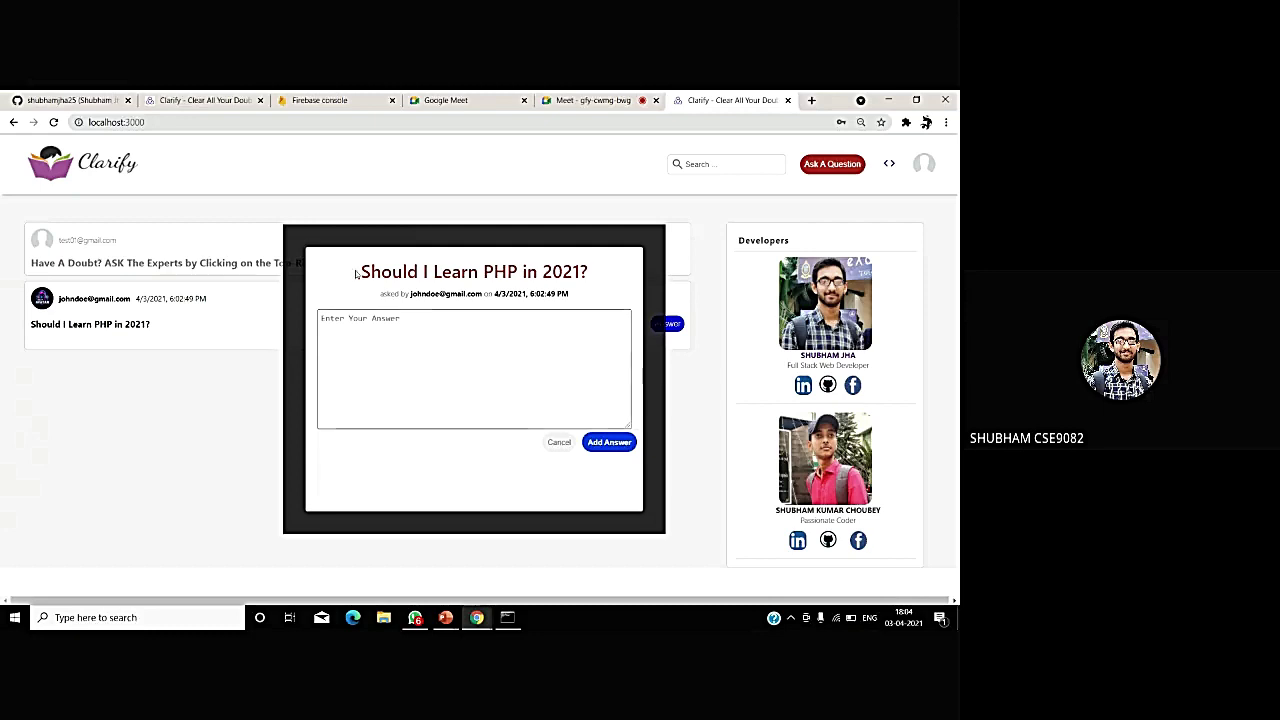
drag(355, 273, 590, 274)
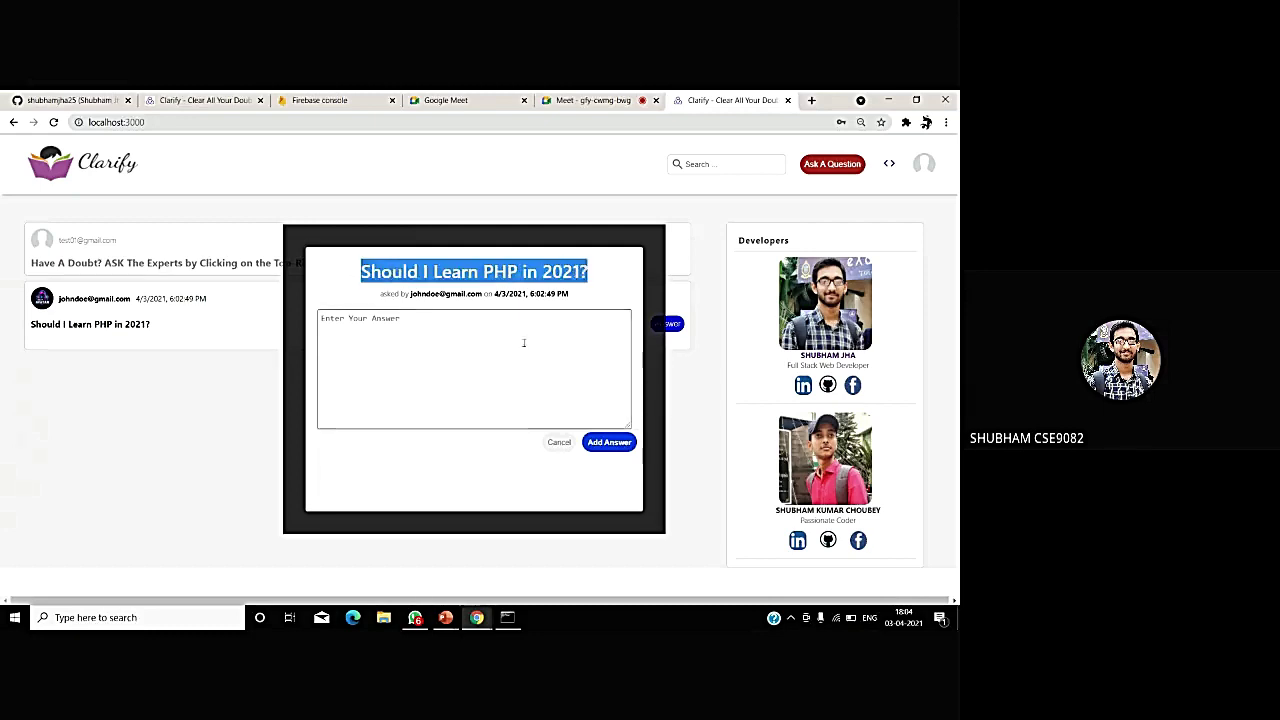
click(506, 337)
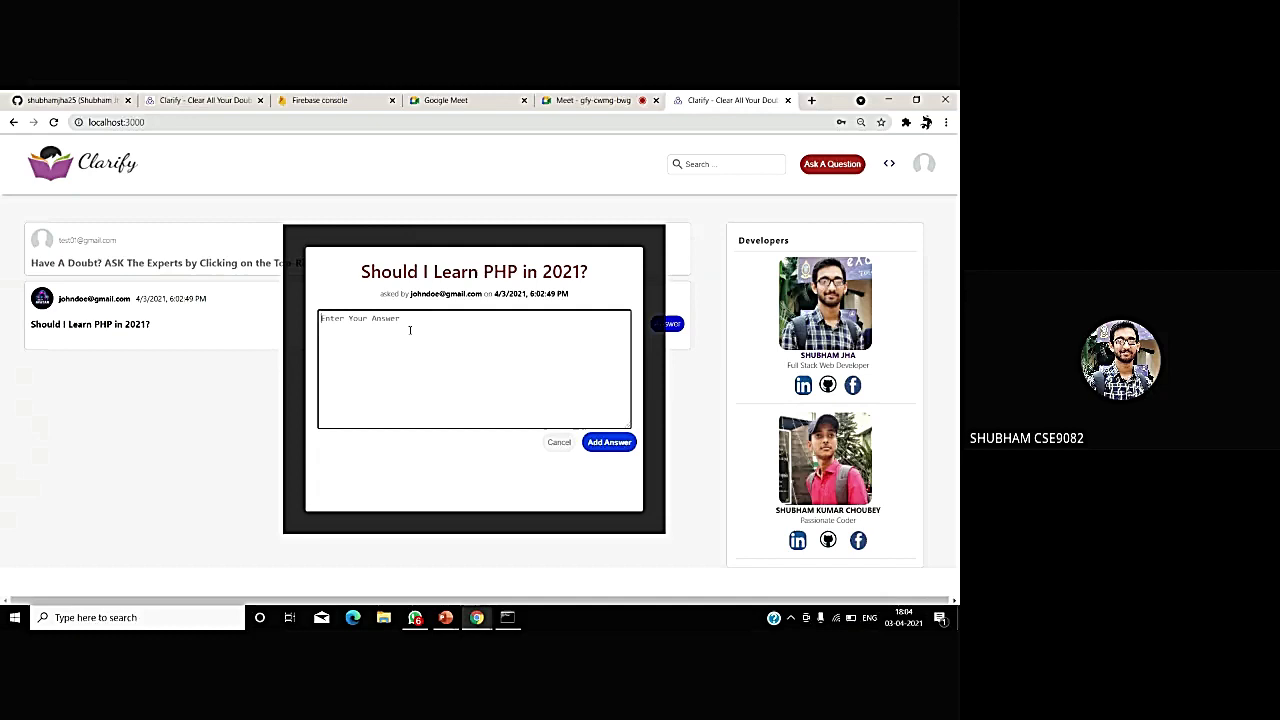
text(Yes, Definitely you should Learn PHP.....)
click(608, 441)
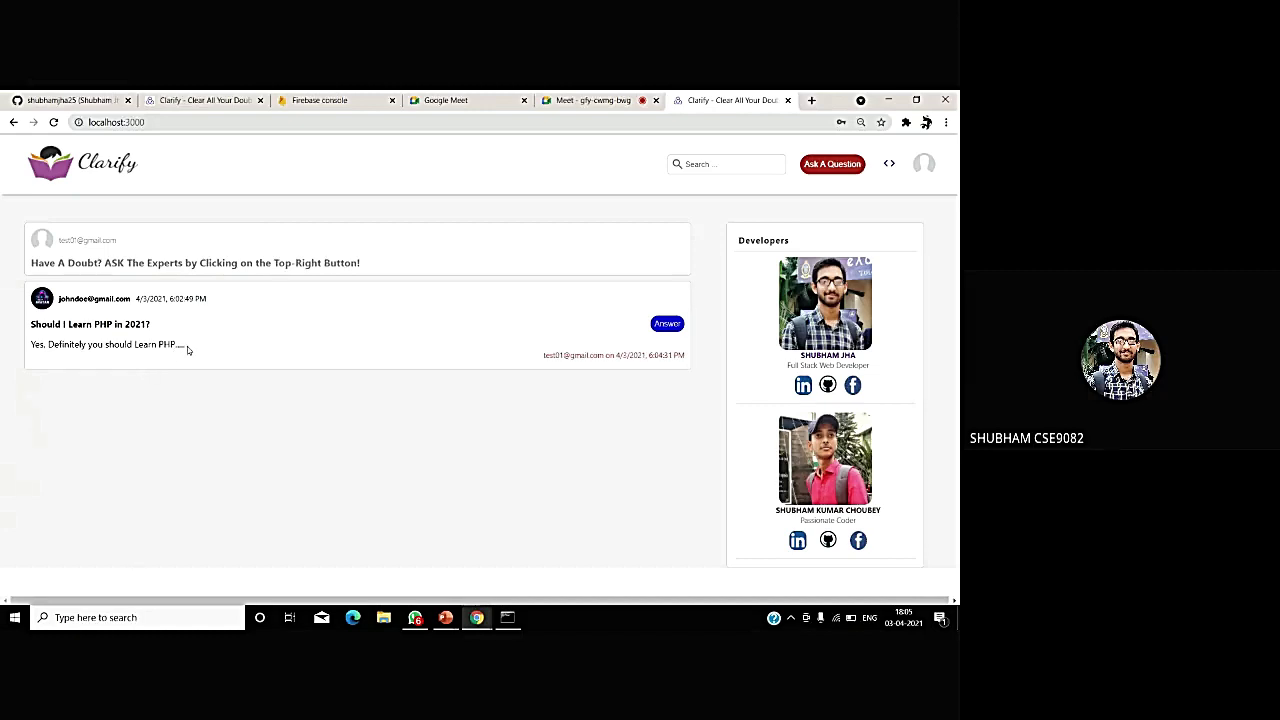
drag(187, 347, 17, 343)
click(84, 412)
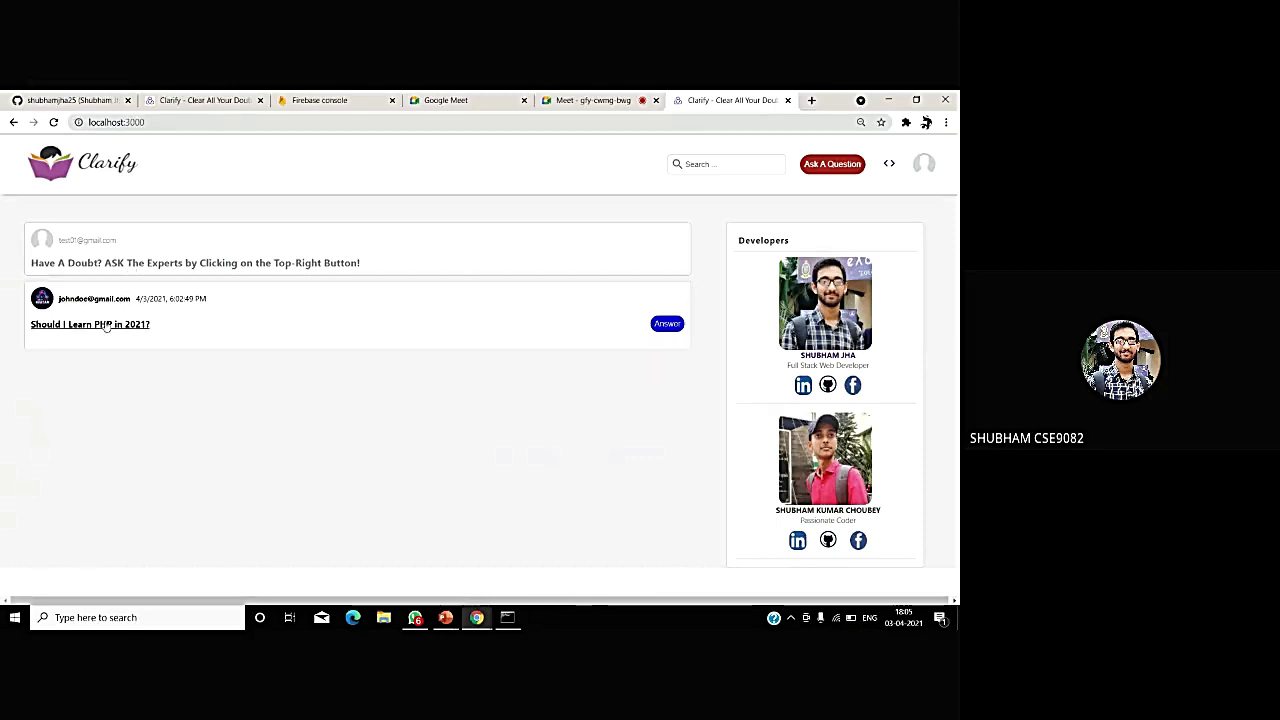
click(105, 327)
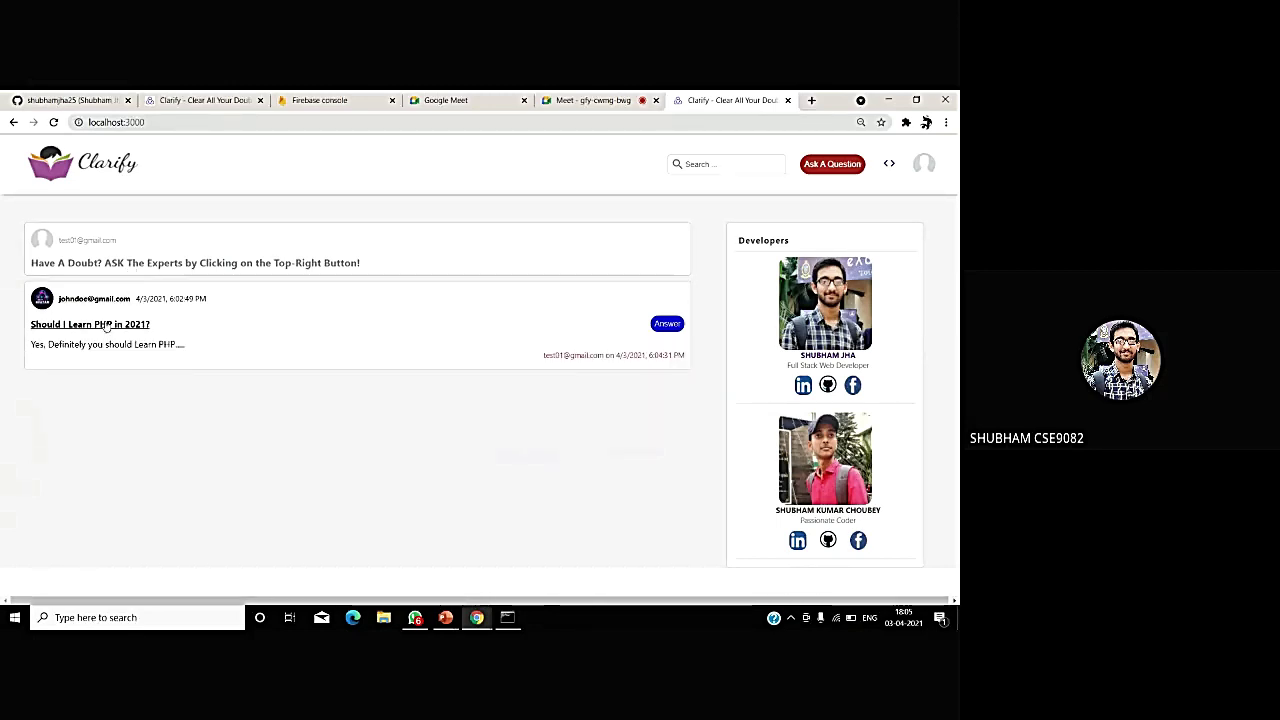
- Sign out and enter the test account's e-mail and password in the login form
click(922, 164)
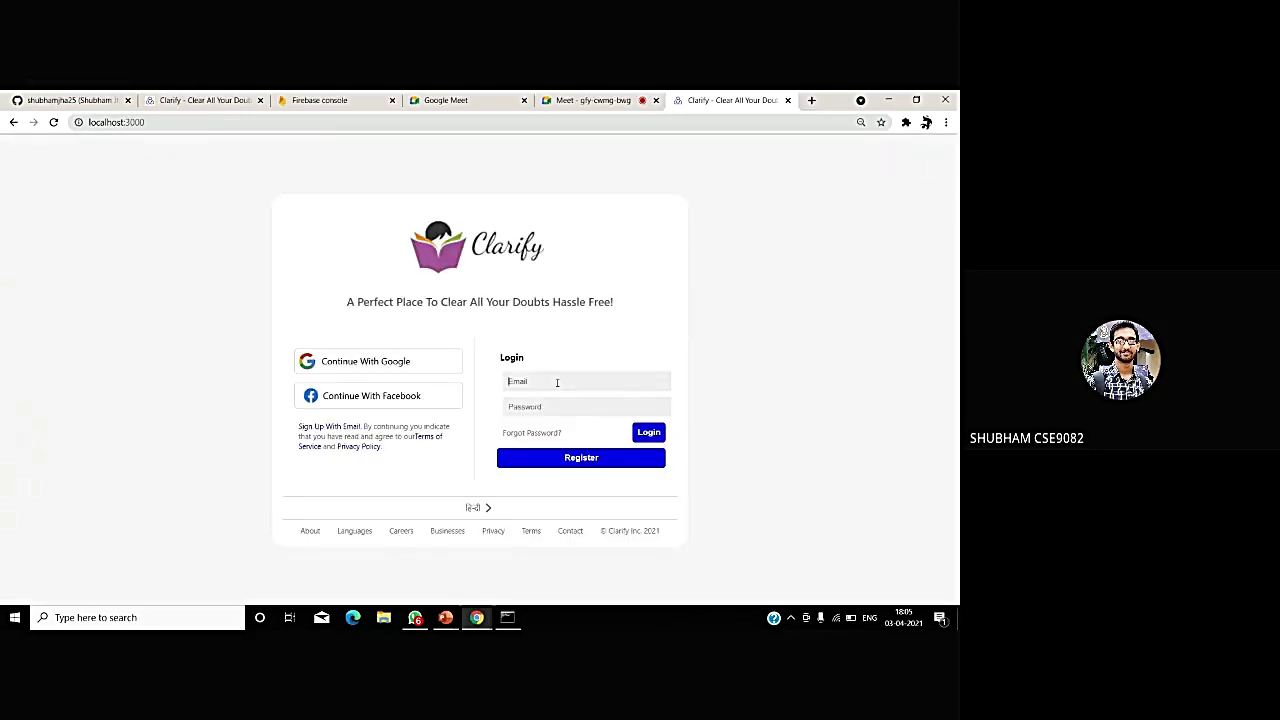
text(test)
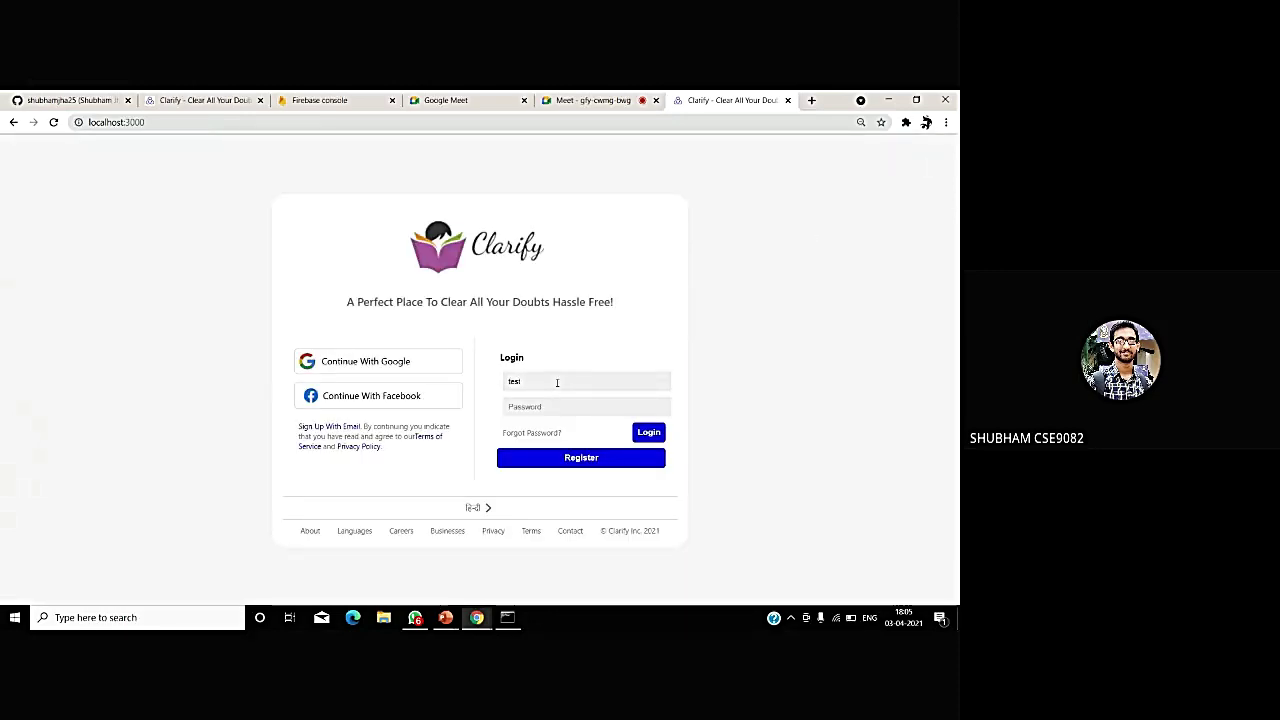
text(01=)
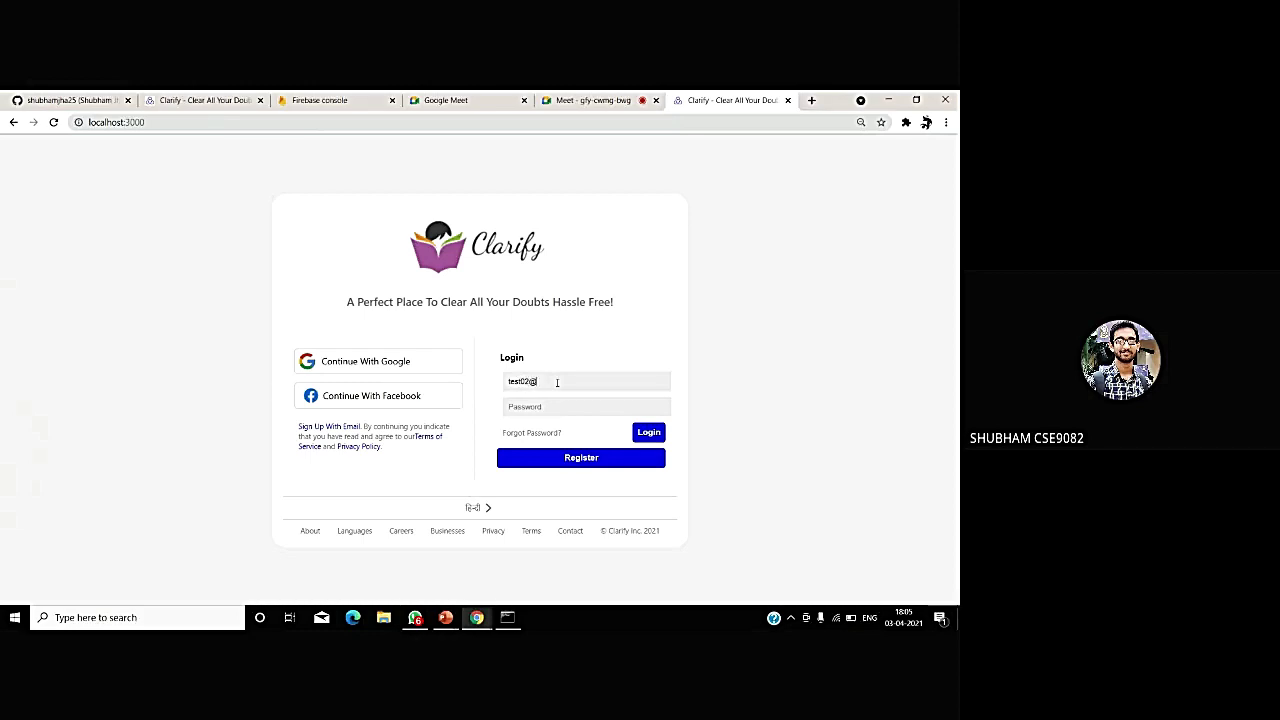
text(gmail.com)
click(507, 405)
text(123456)
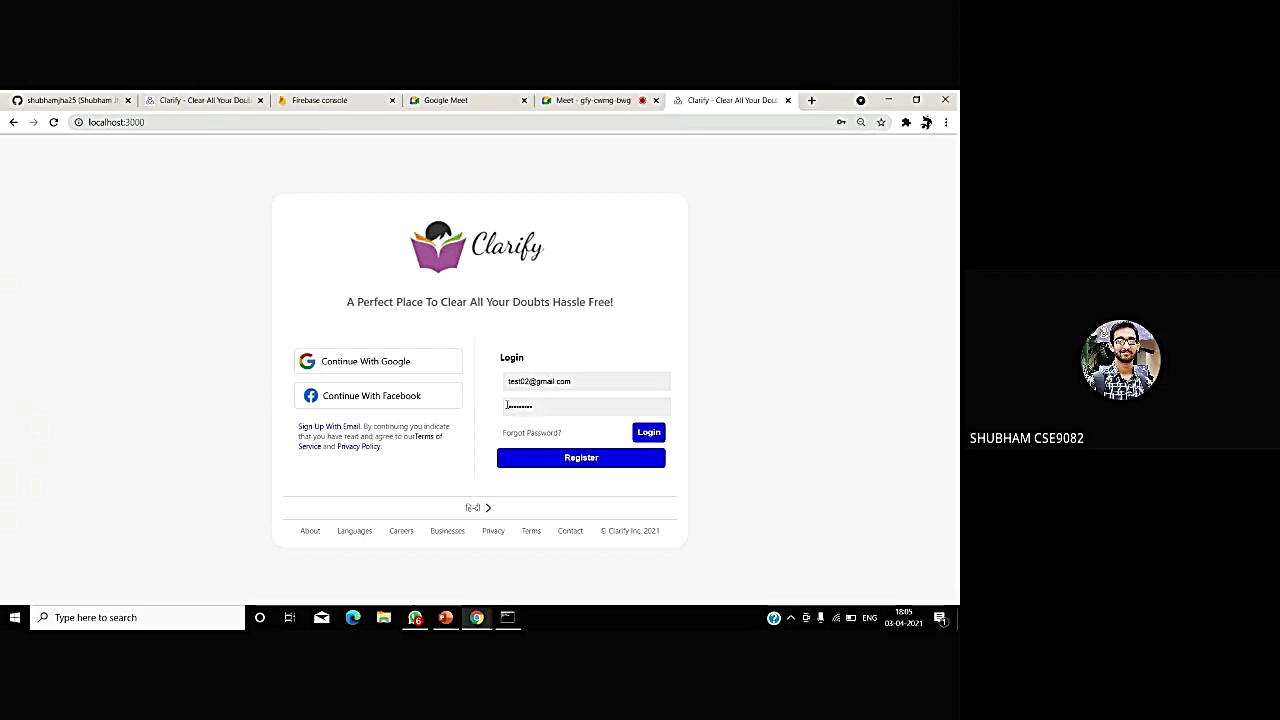
- Log in with the test account and highlight the question's posting date
click(544, 463)
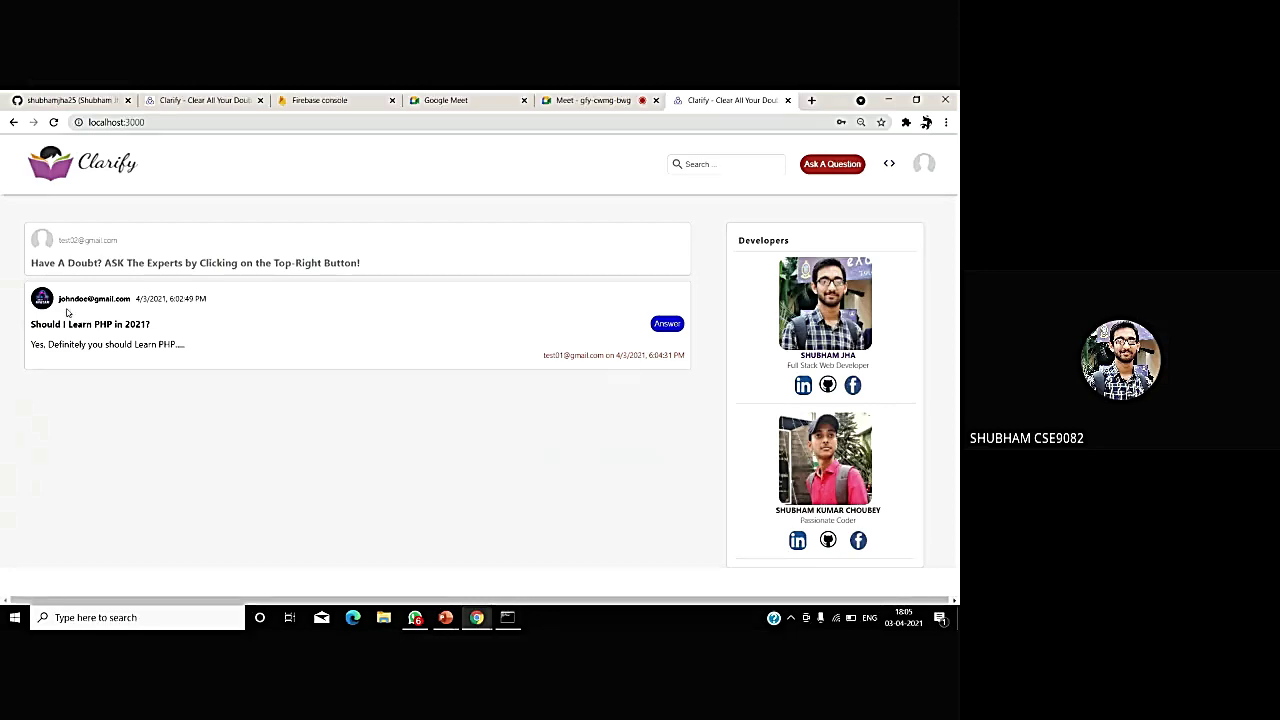
drag(68, 318, 136, 298)
click(118, 383)
- Answer the PHP question with 'No , Plz Dont Learn PHP It is outdated....'
click(668, 324)
click(540, 360)
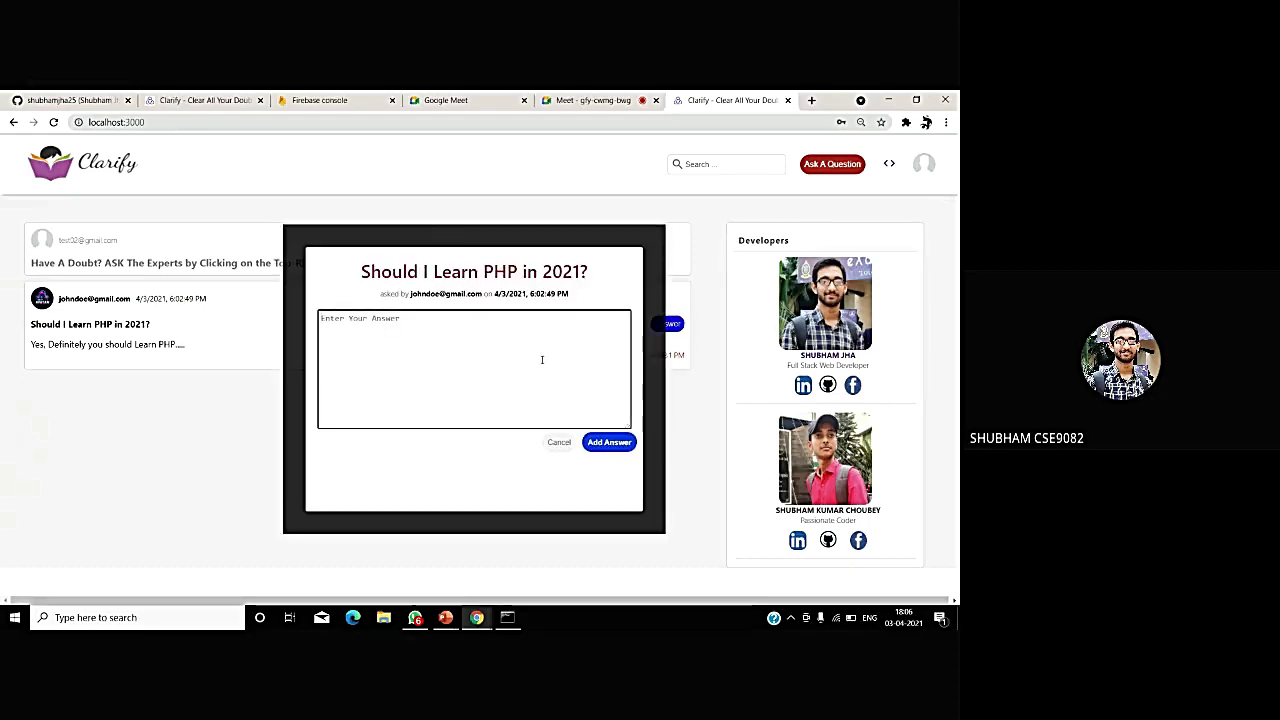
text(No , Pl)
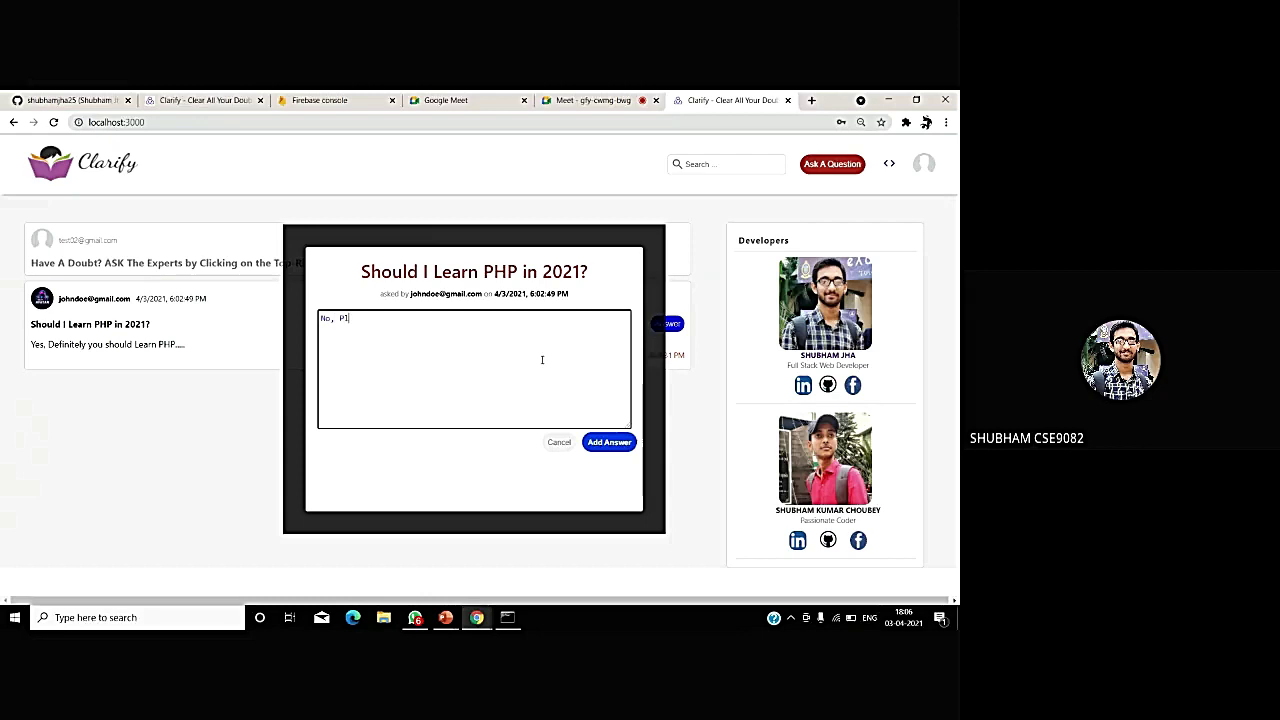
text(z Dont Learn PHP It is o)
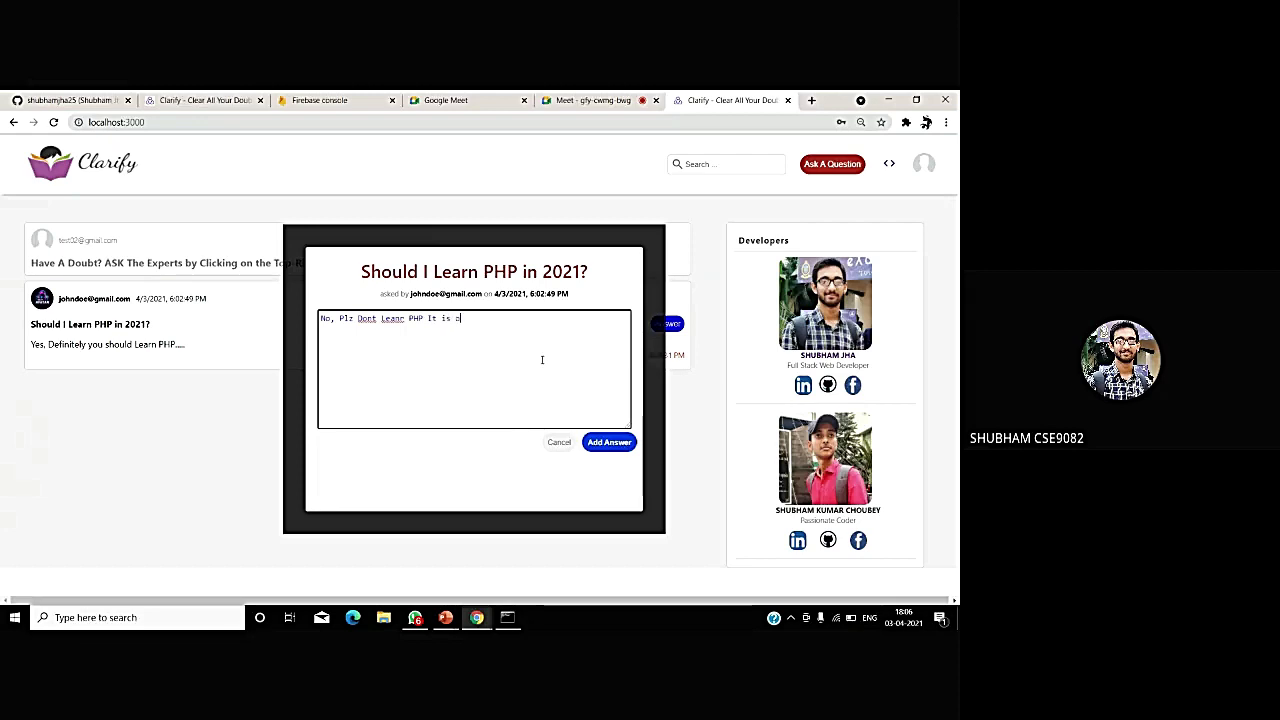
text(utdated....)
click(607, 442)
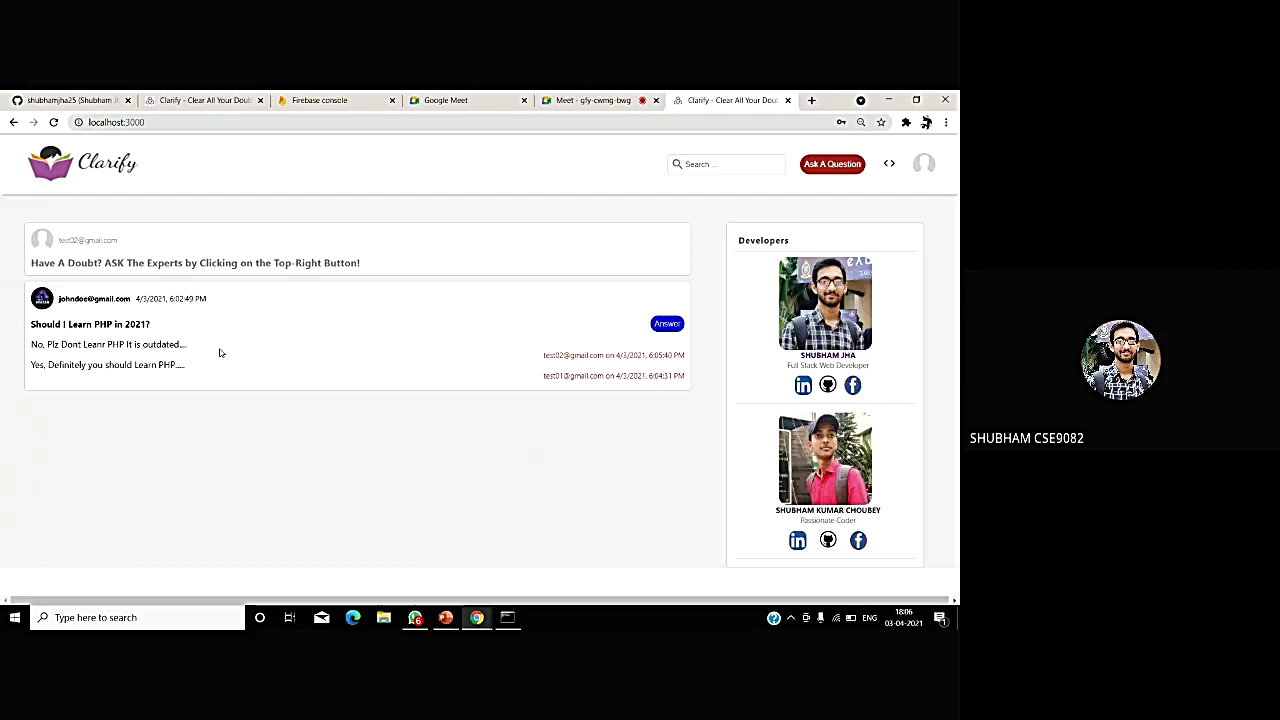
- In Firebase, open the question-answer project, review its three registered users, then open Firestore Database
click(328, 98)
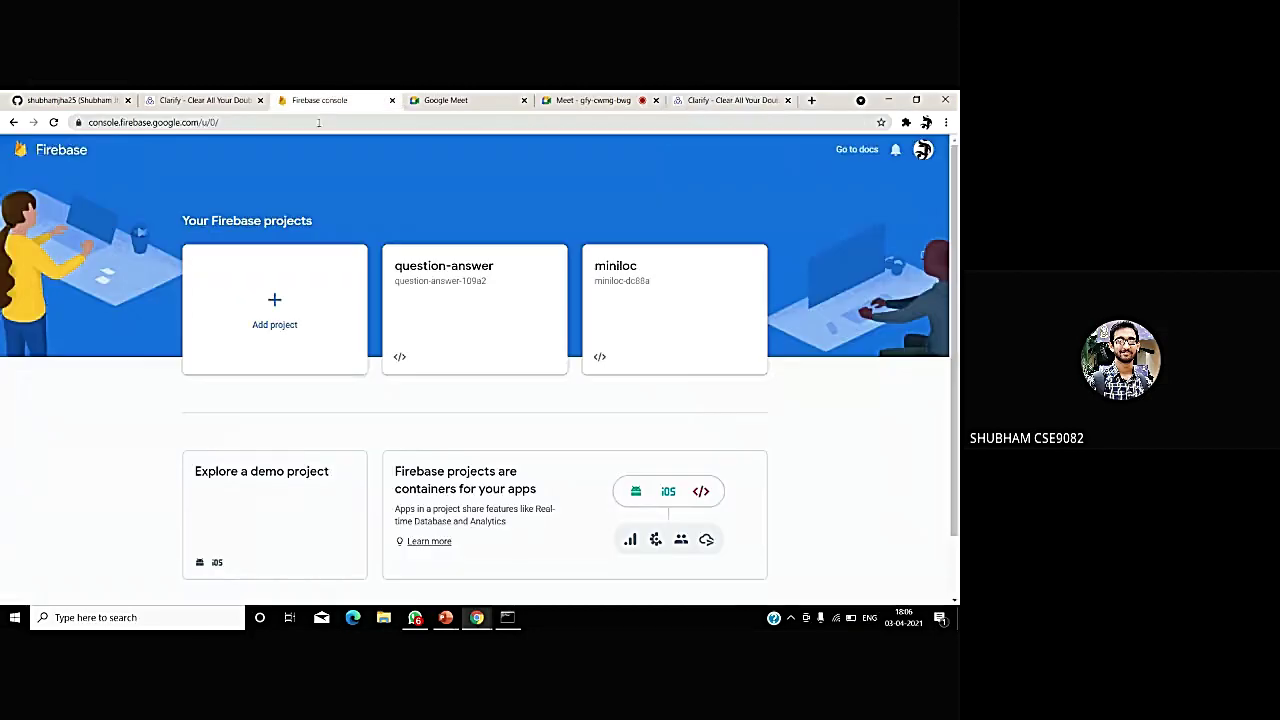
click(456, 310)
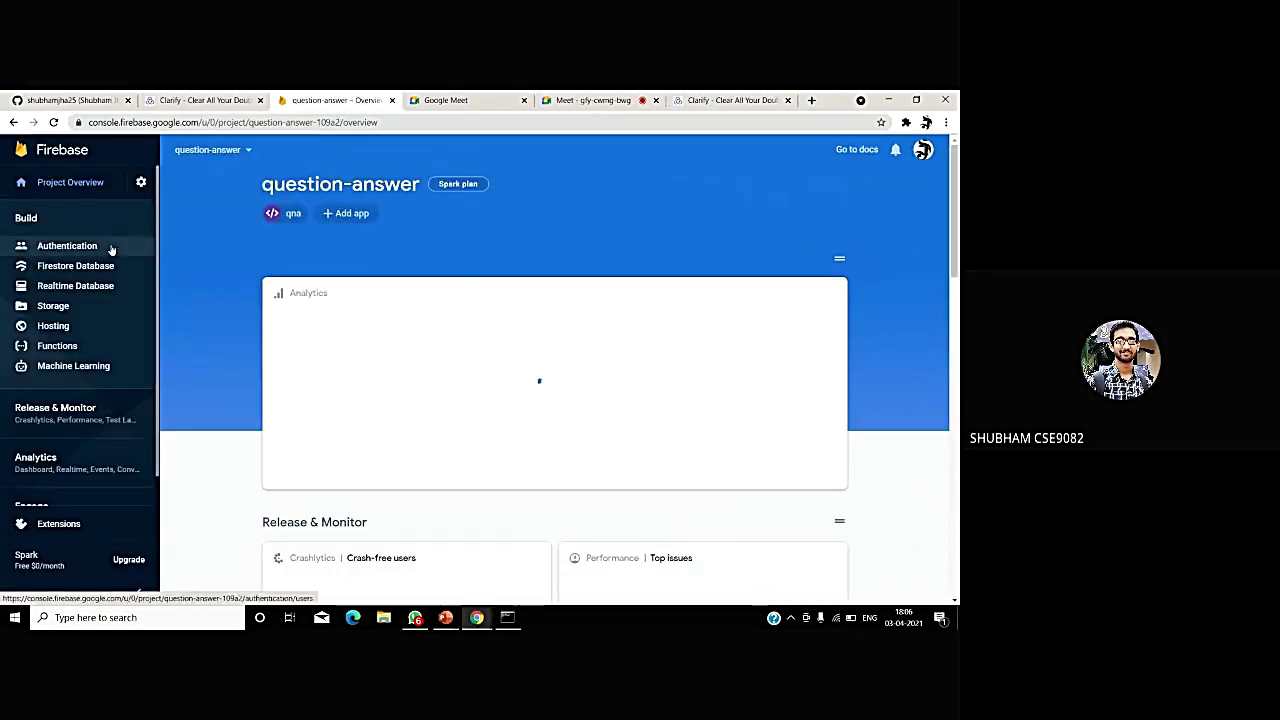
click(112, 249)
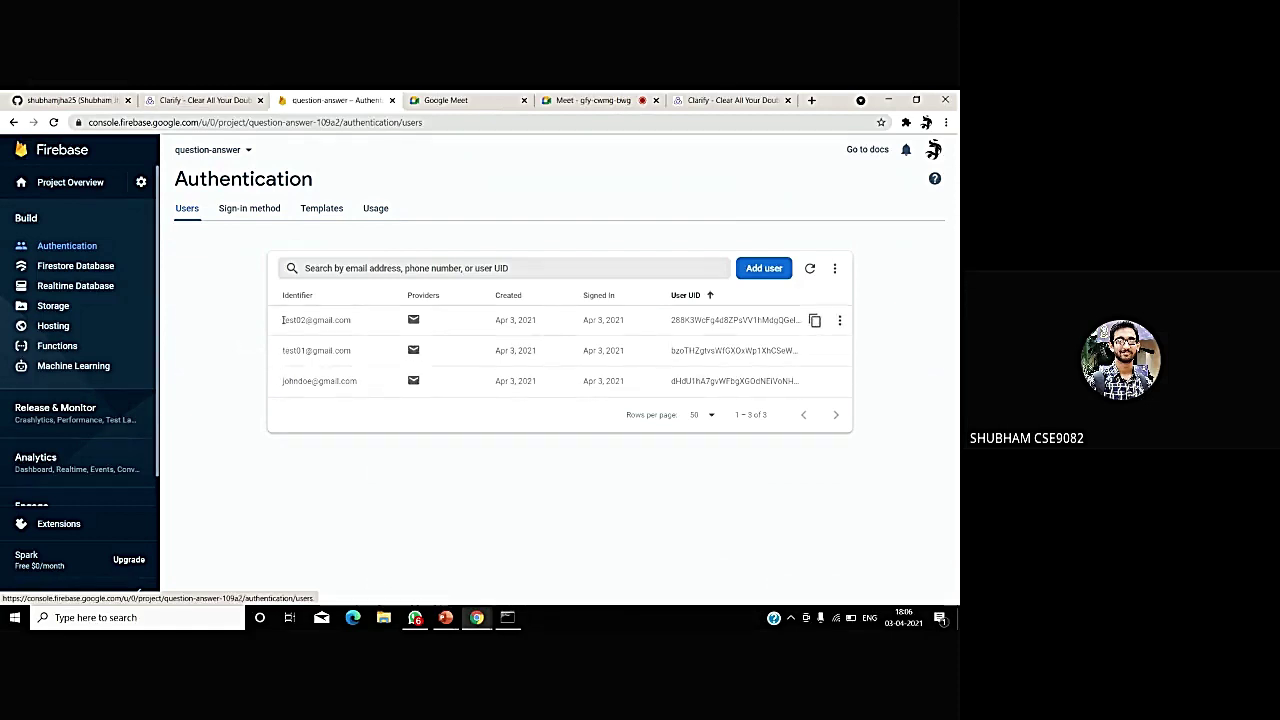
click(107, 271)
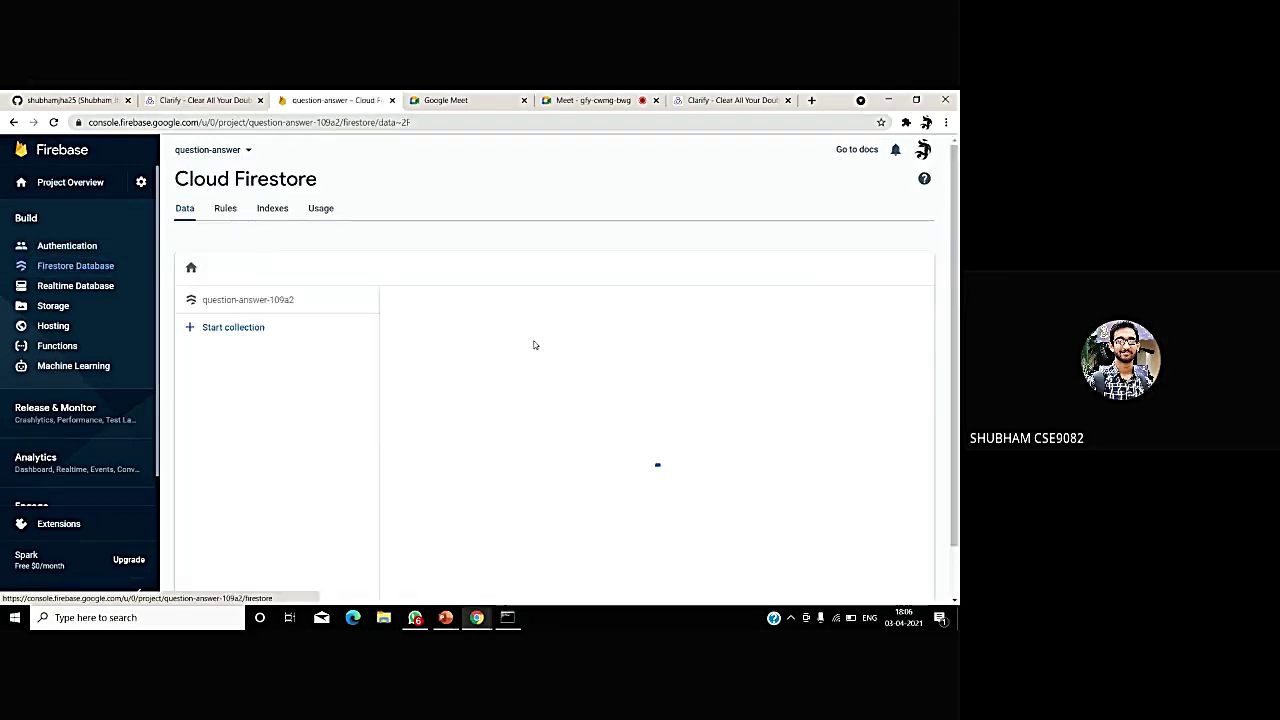
- Inspect the PHP question's answer collection and its first answer document, then return to Clarify
scroll(489, 471, down, 1)
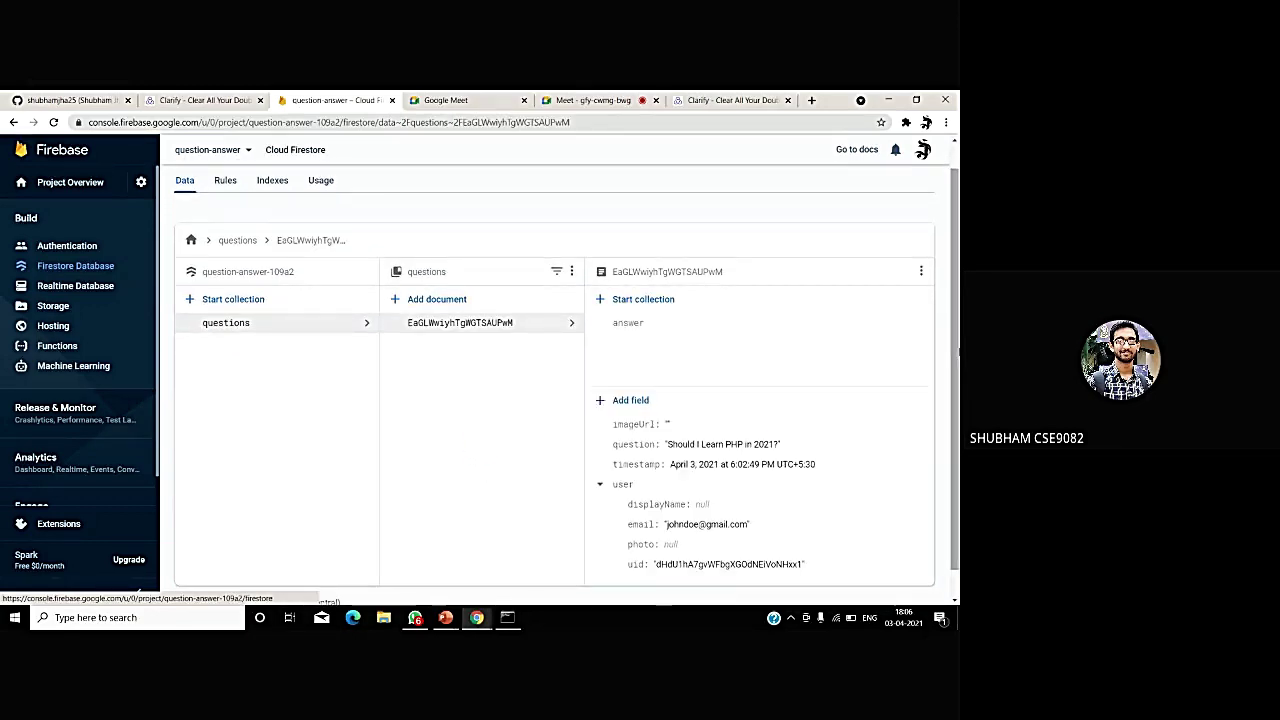
scroll(566, 385, down, 1)
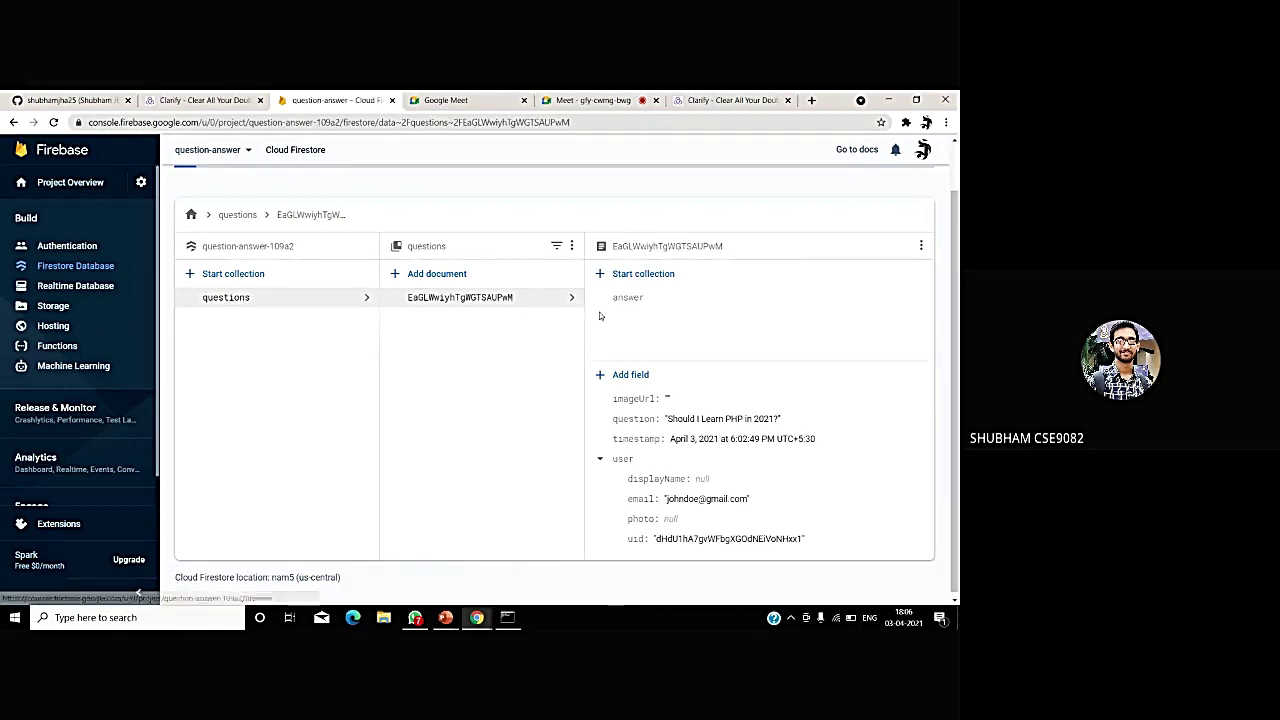
scroll(954, 400, down, 1)
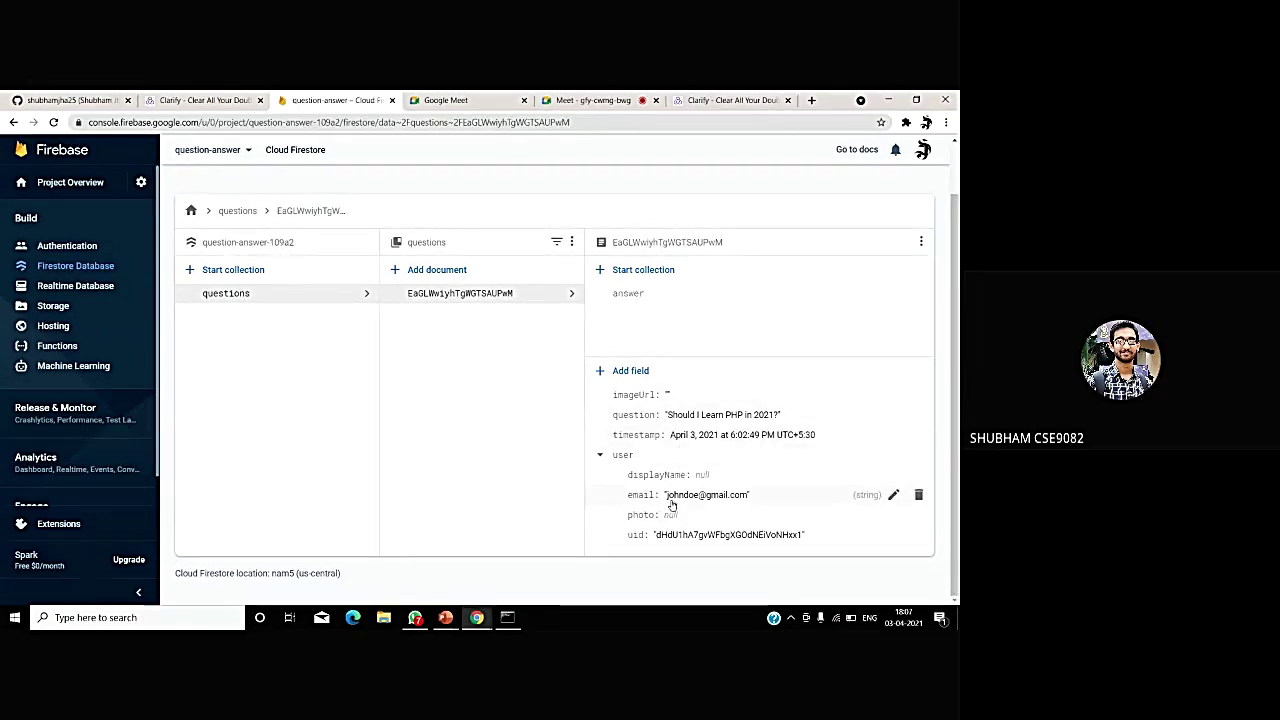
click(623, 294)
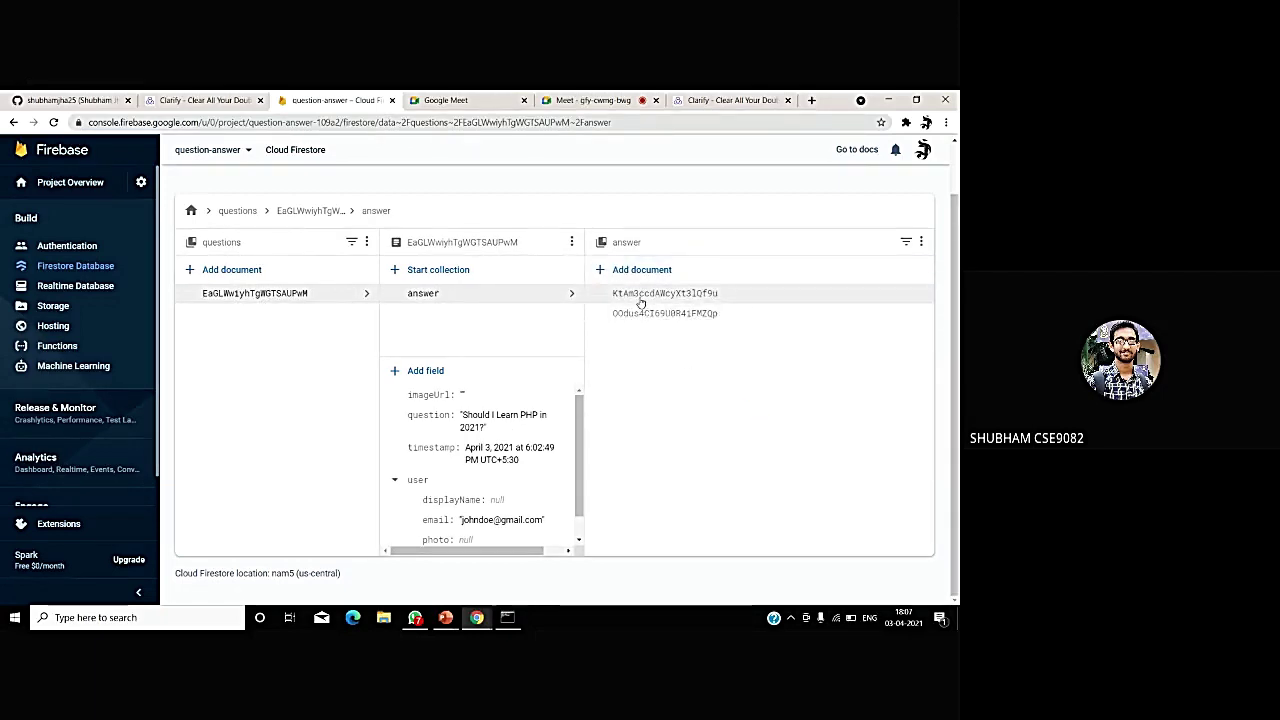
click(640, 300)
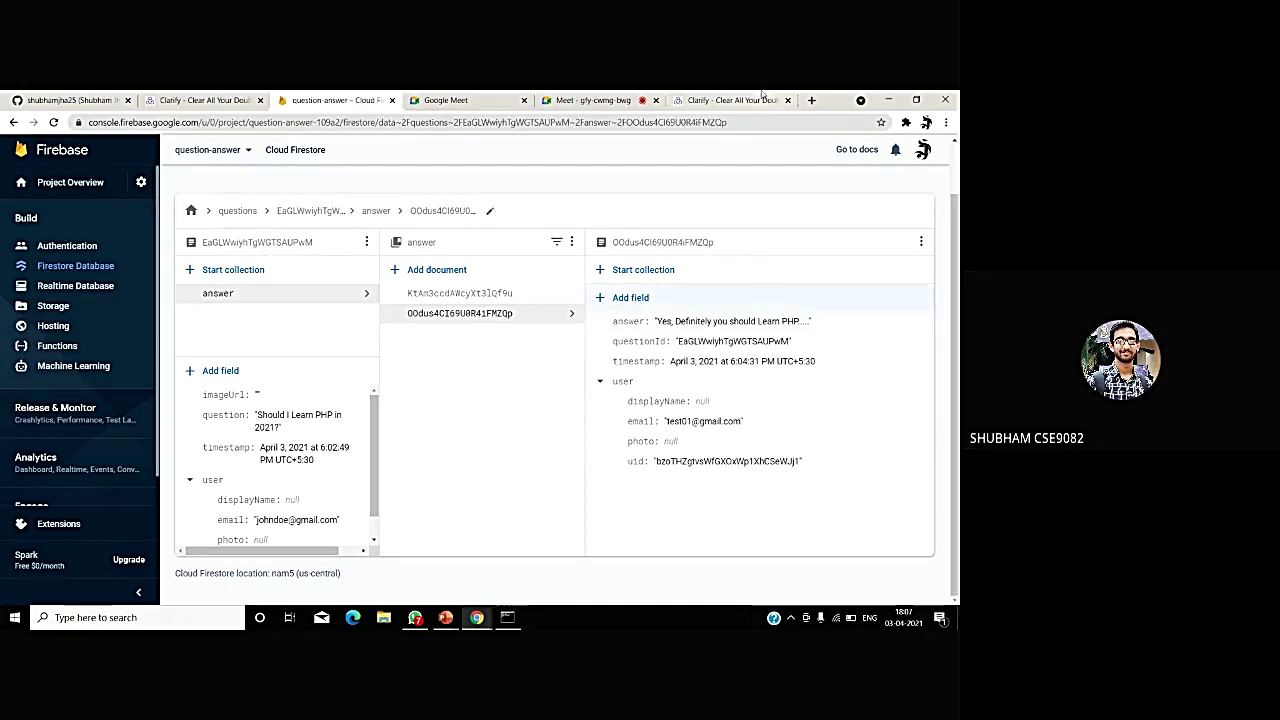
key(ctrl+9)
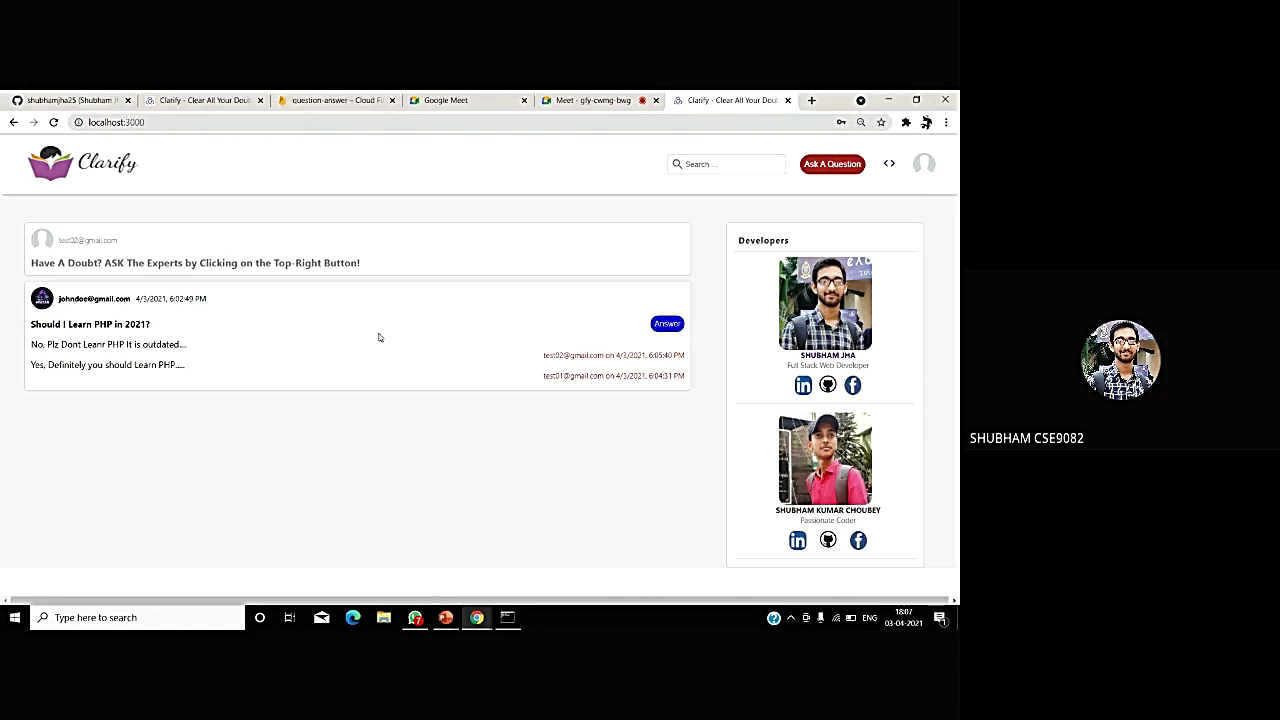
- Advance the PowerPoint slideshow past the App Demonstration slide to the Clarify login screenshot
mouse_move(441, 614)
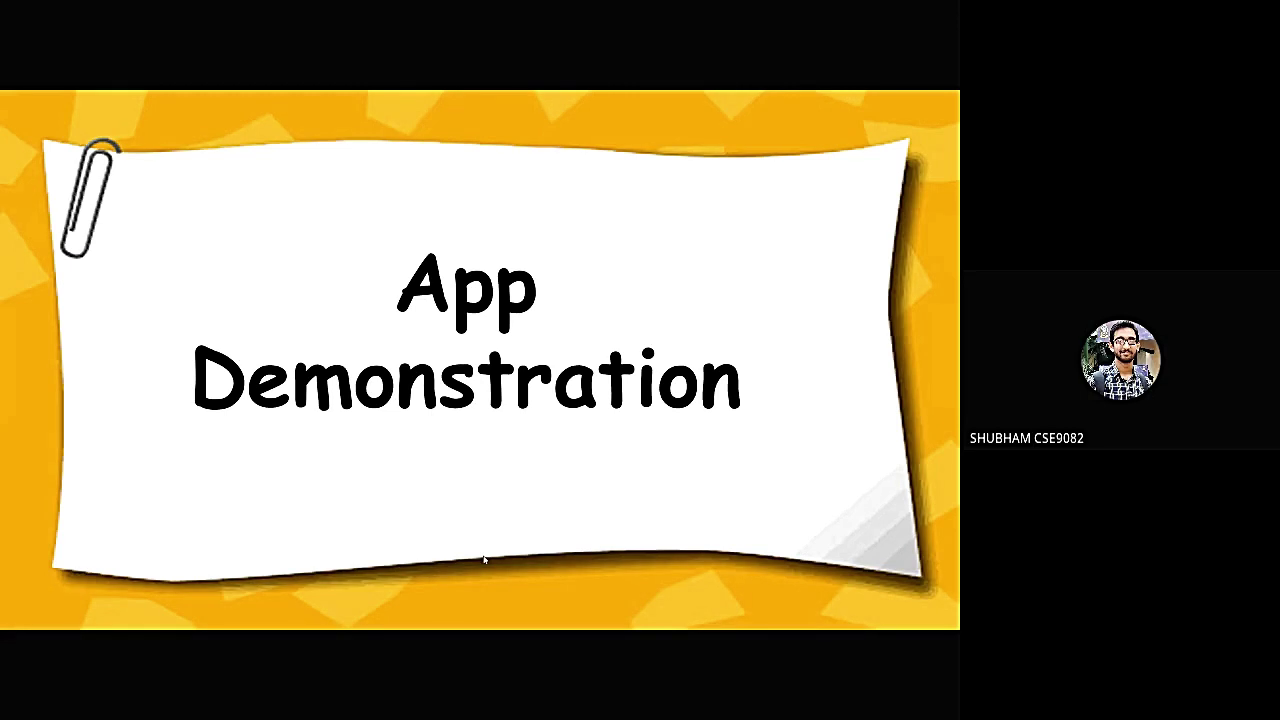
click(484, 560)
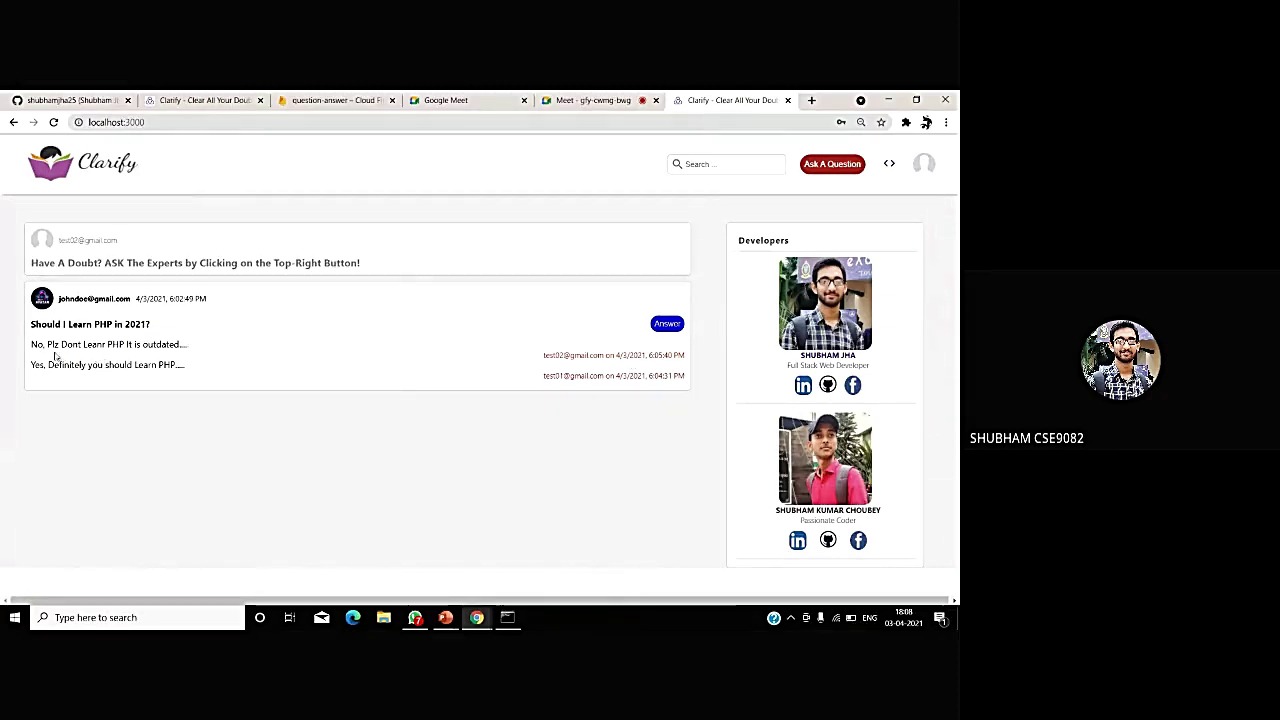
drag(47, 344, 137, 345)
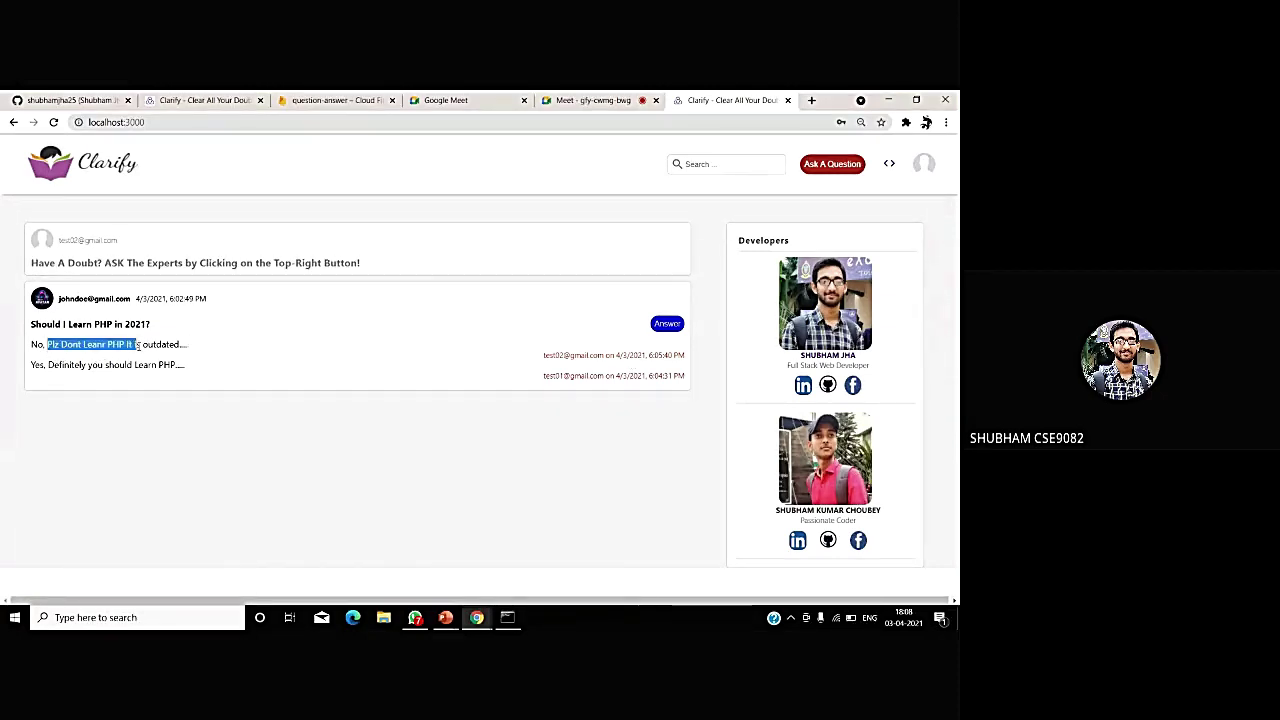
click(130, 395)
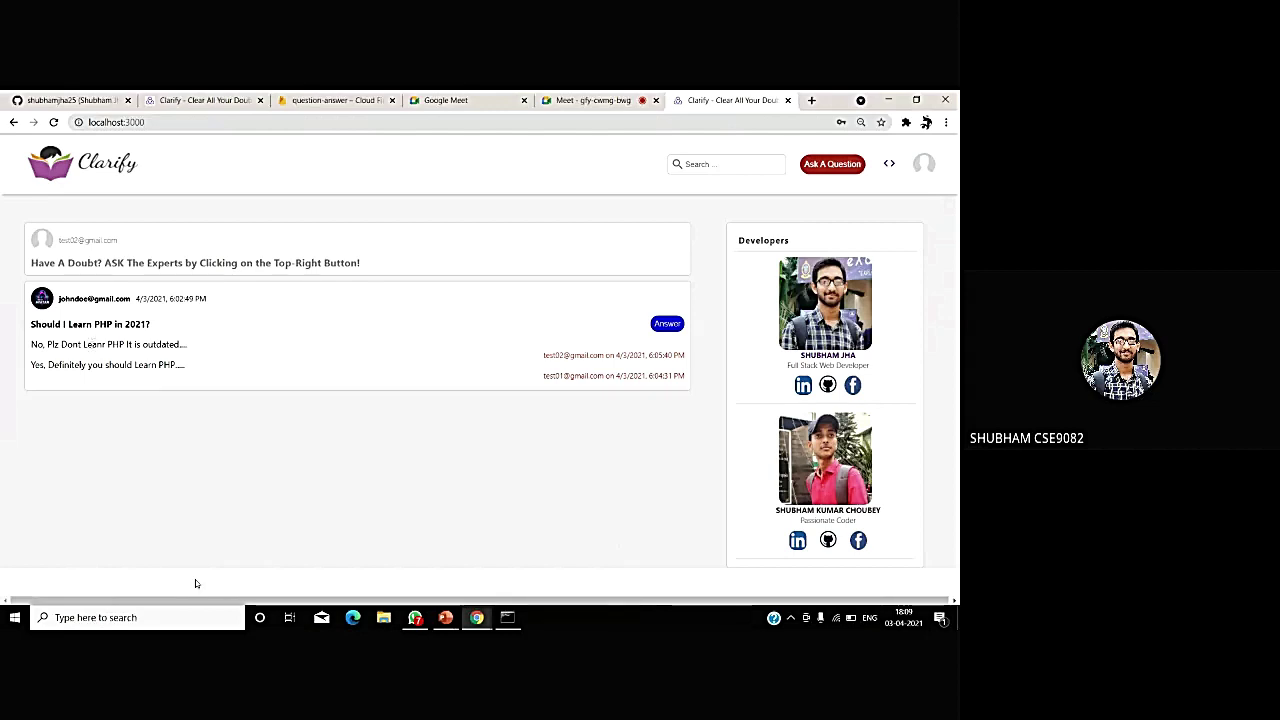
- Leave the PowerPoint deck's Thank you slide and bring up the Google Meet call in Chrome
click(445, 617)
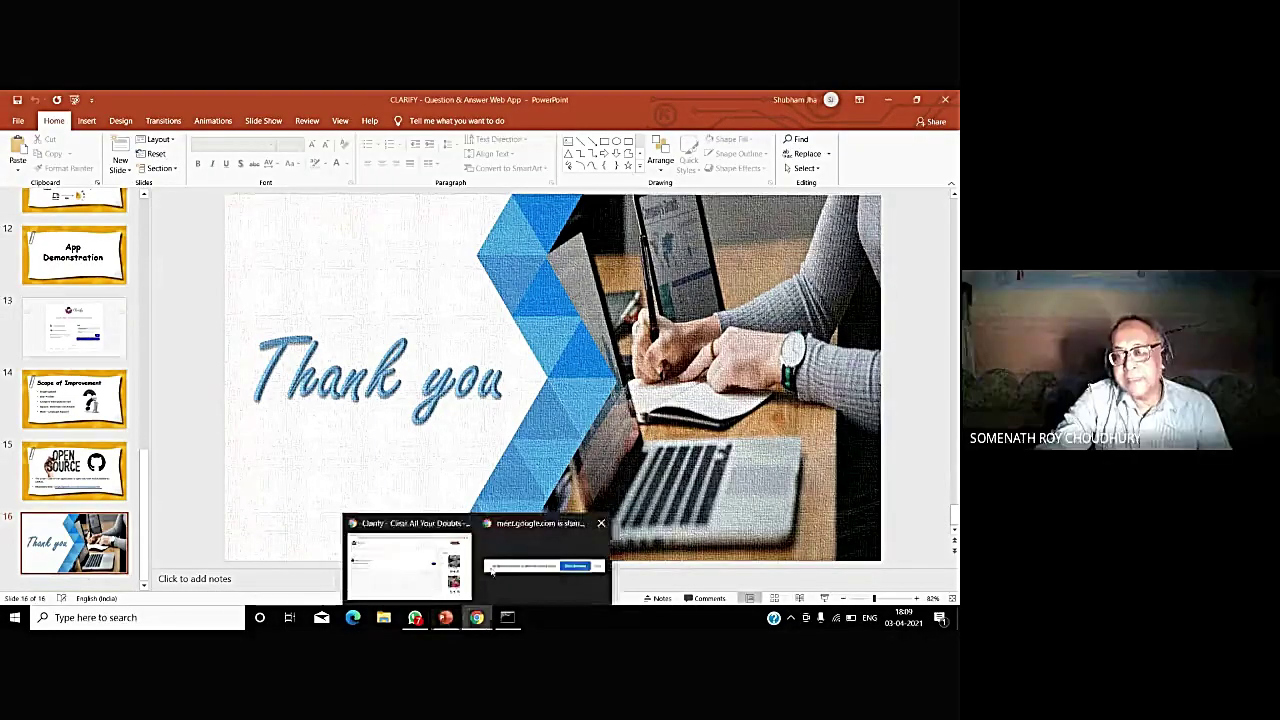
click(452, 549)
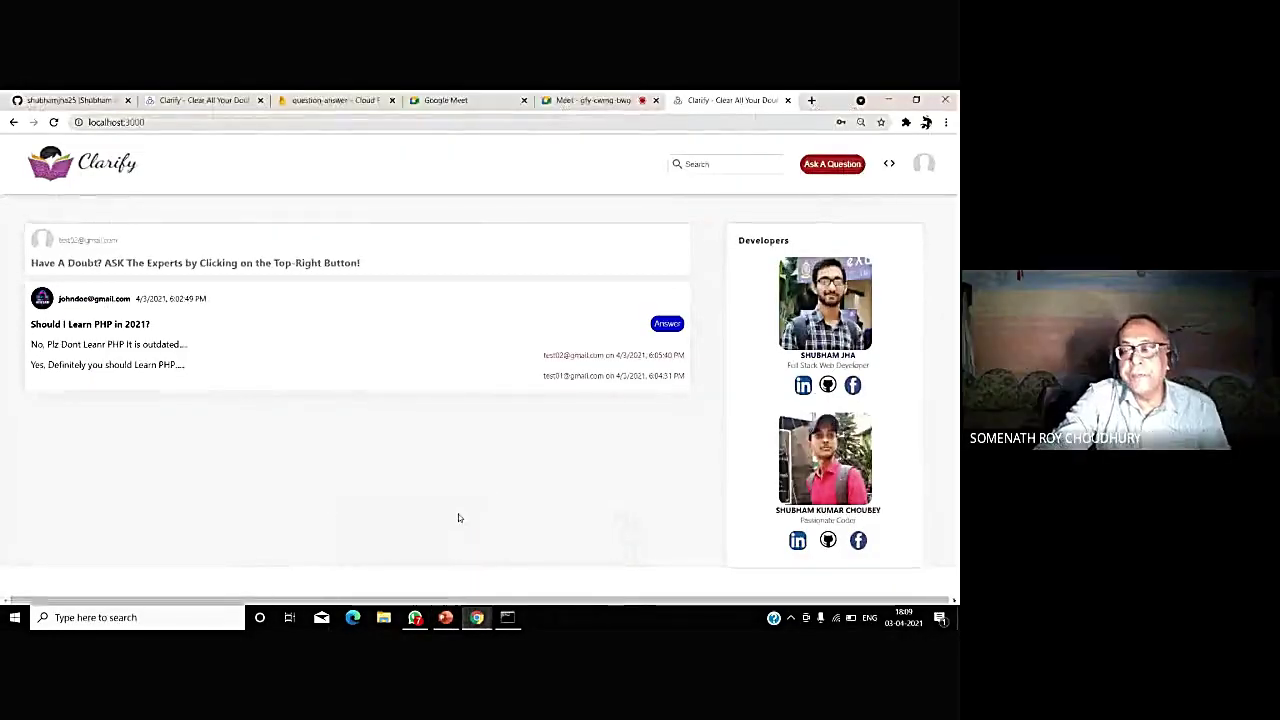
click(575, 99)
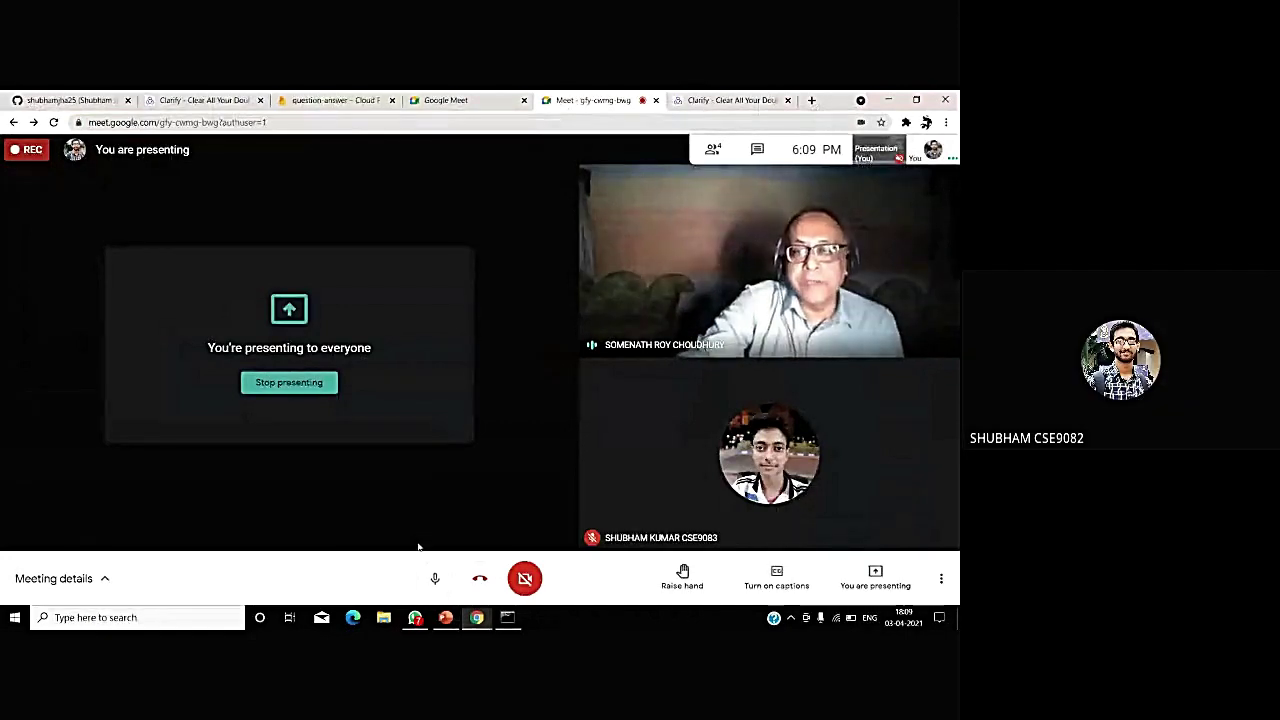